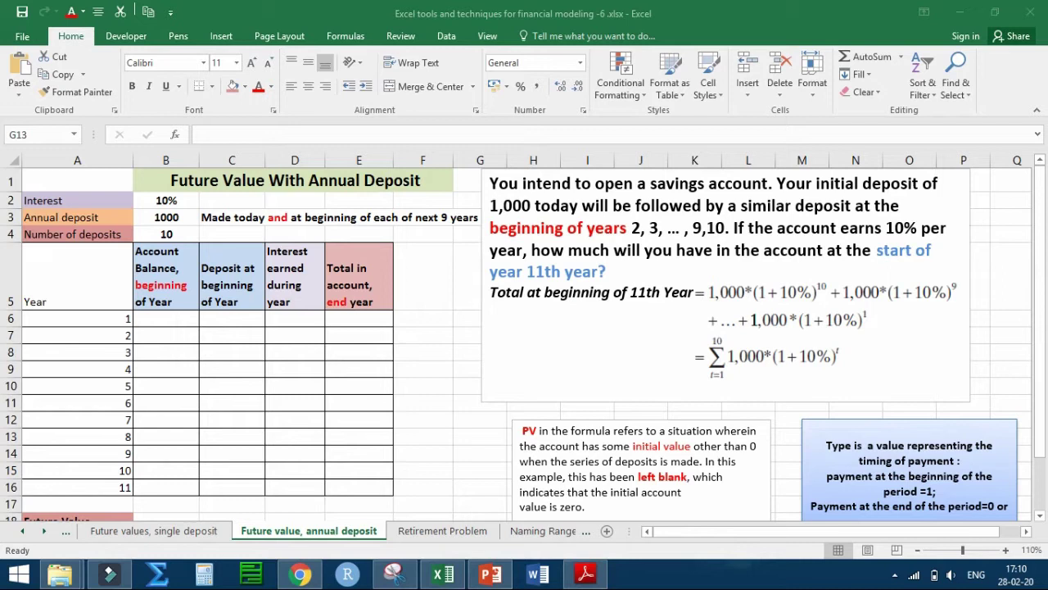
# Step: Enter a 0 opening balance in B6 and a 1000 deposit in C6 for year 1
pyautogui.moveTo(223, 344); pyautogui.dragTo(249, 344)
pyautogui.hotkey('alt', 'Tab')
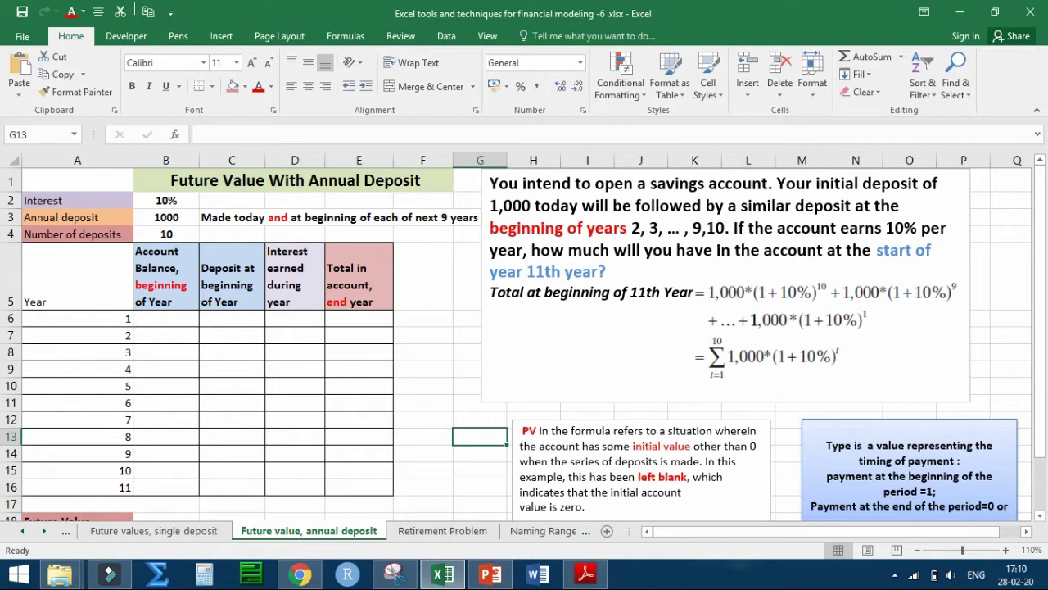
pyautogui.click(166, 318)
pyautogui.write('0')
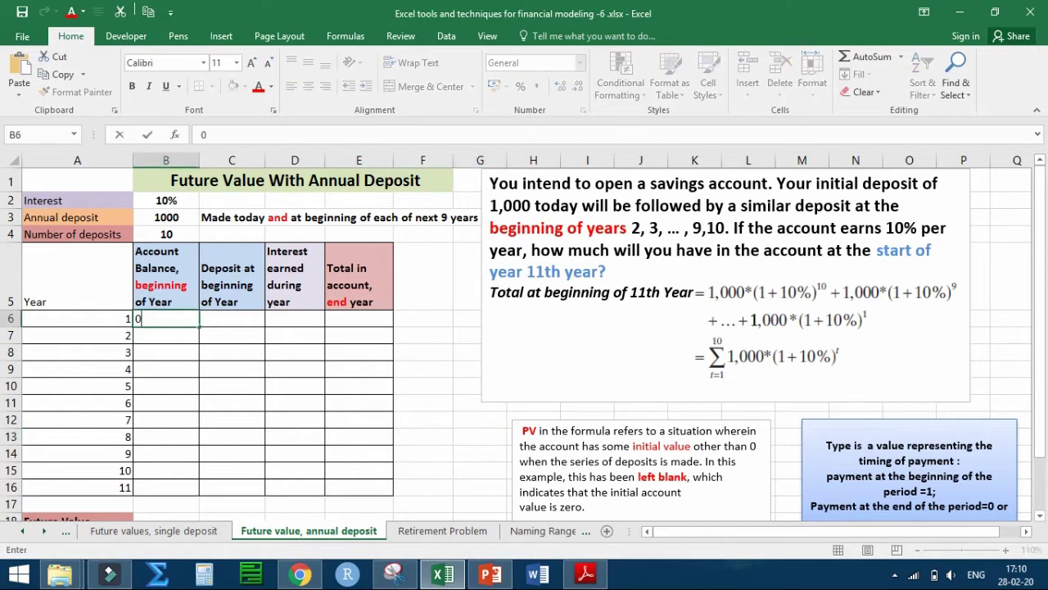
pyautogui.press('Tab')
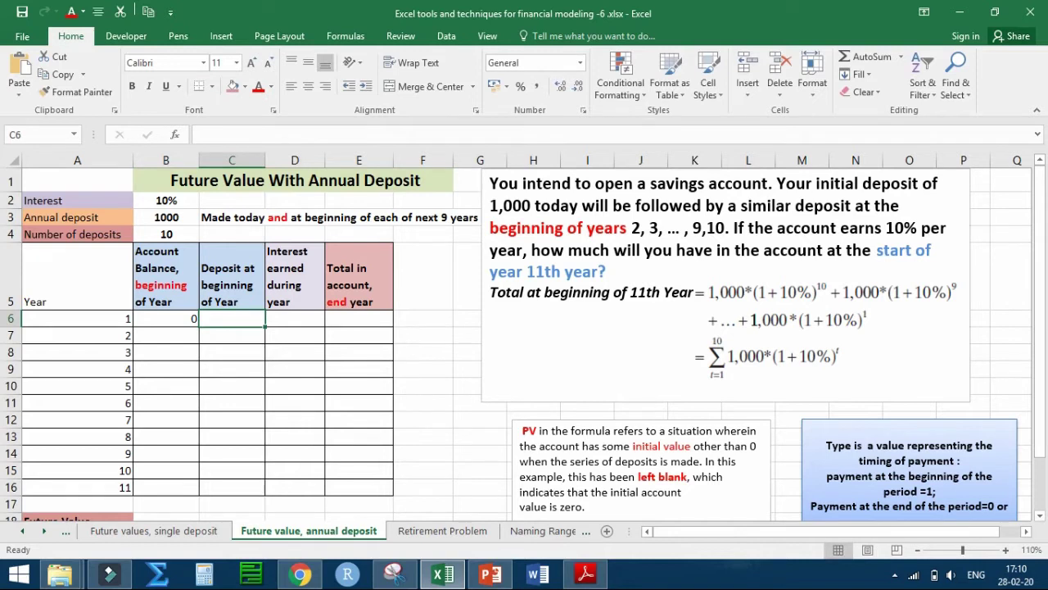
pyautogui.write('1000')
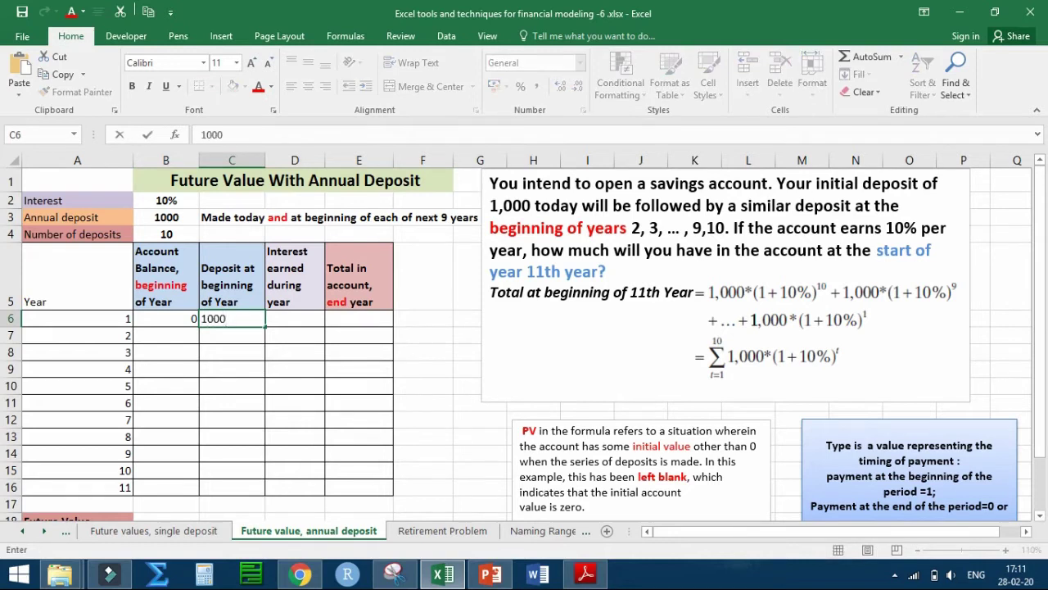
pyautogui.press('Tab')
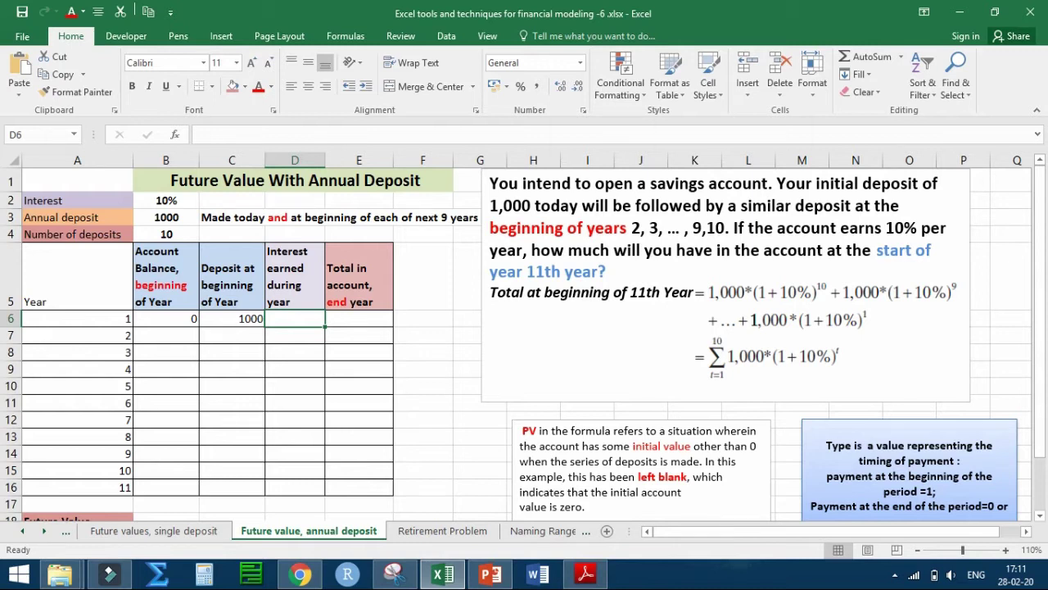
# Step: Begin D6's interest formula as =(B6+C6)*(1+$B$2), with the rate cell B2 made absolute
pyautogui.write('=')
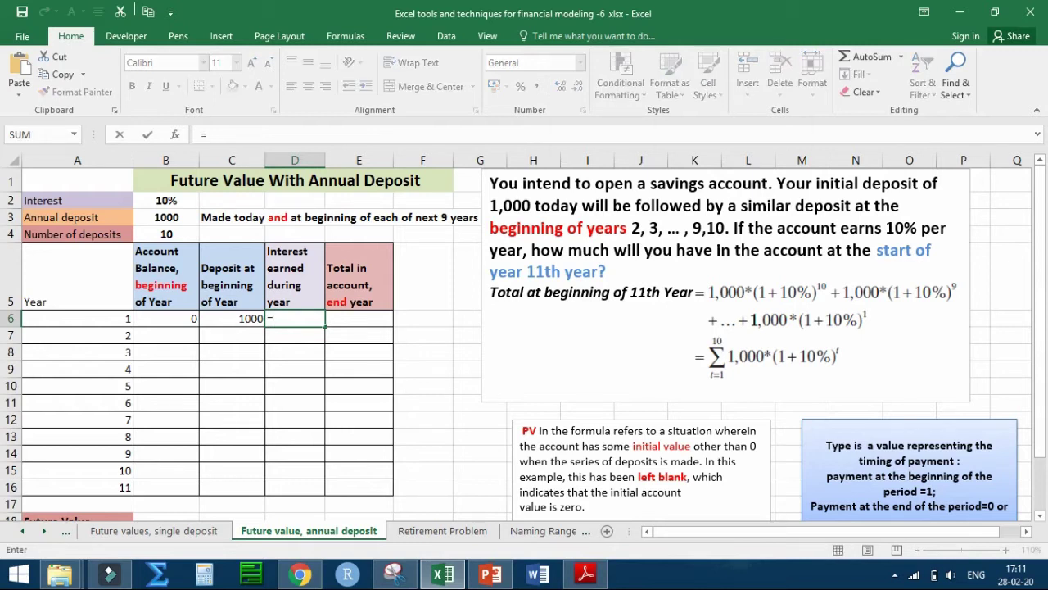
pyautogui.write('(')
pyautogui.click(166, 319)
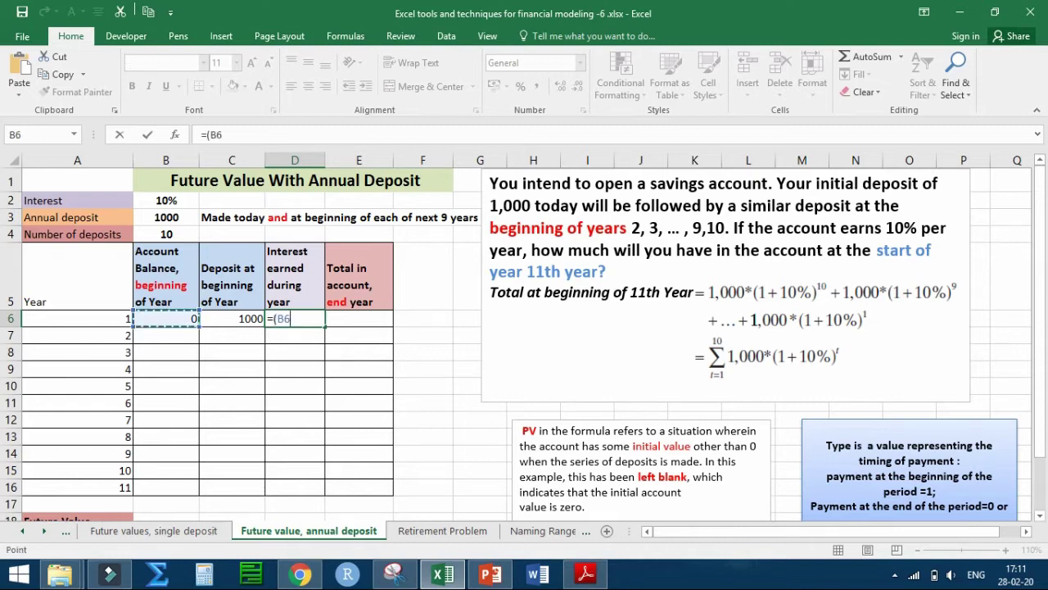
pyautogui.write('+')
pyautogui.click(232, 319)
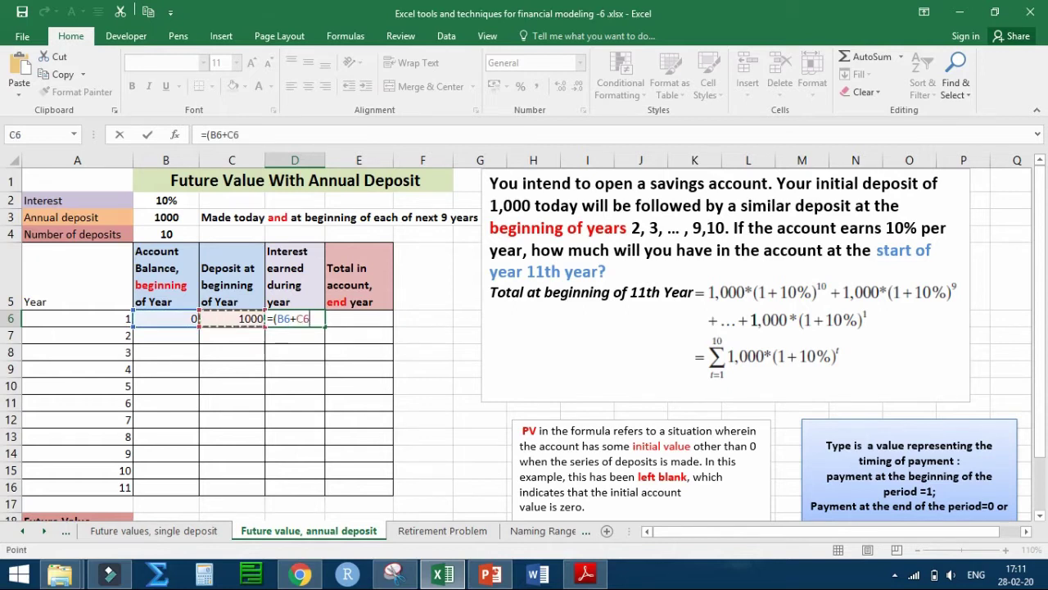
pyautogui.write(')')
pyautogui.write('*')
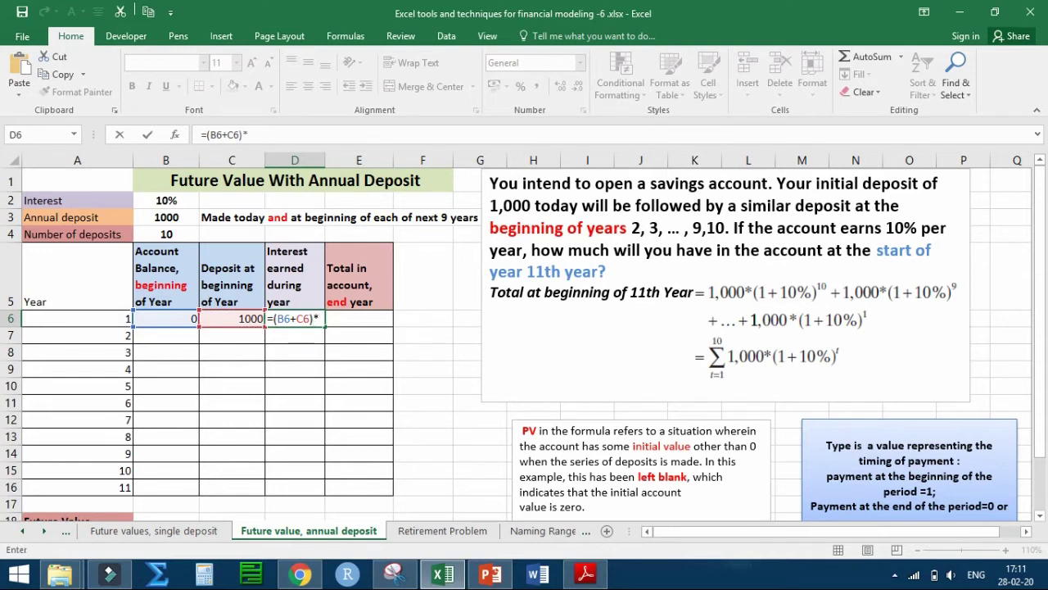
pyautogui.write('(')
pyautogui.write('1+')
pyautogui.click(166, 199)
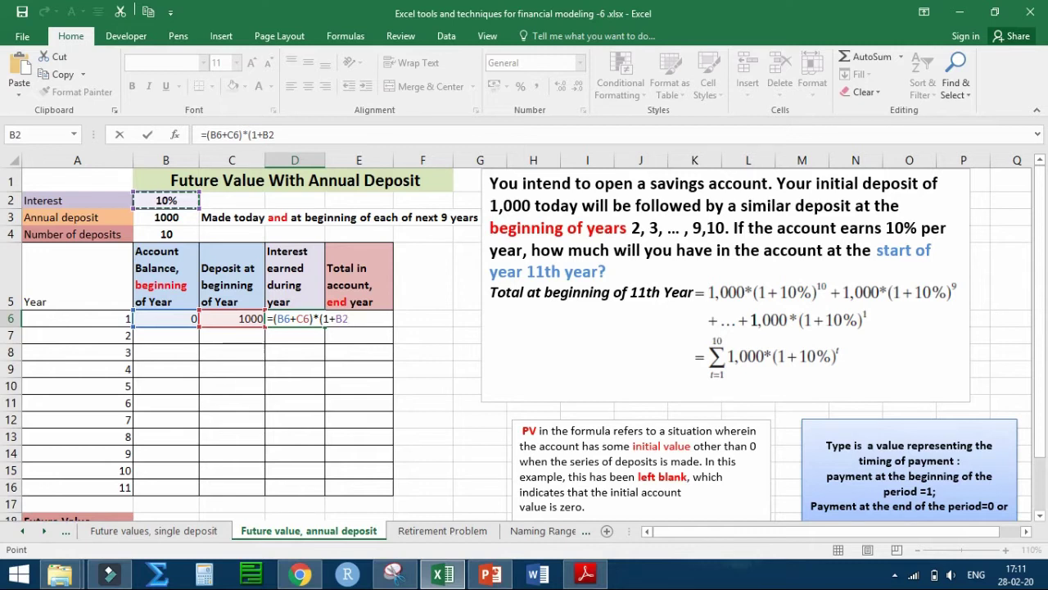
pyautogui.press('F4')
pyautogui.write('$B$2)-')
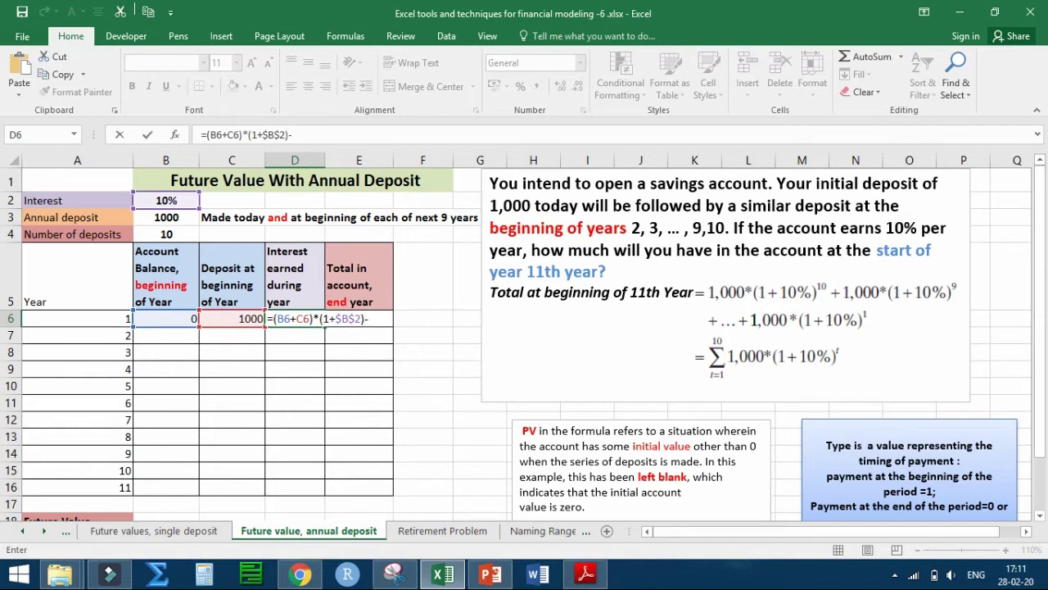
# Step: Subtract the principal (B6+C6) to finish the formula, so D6 shows 100 interest
pyautogui.write('(')
pyautogui.click(165, 318)
pyautogui.write('+')
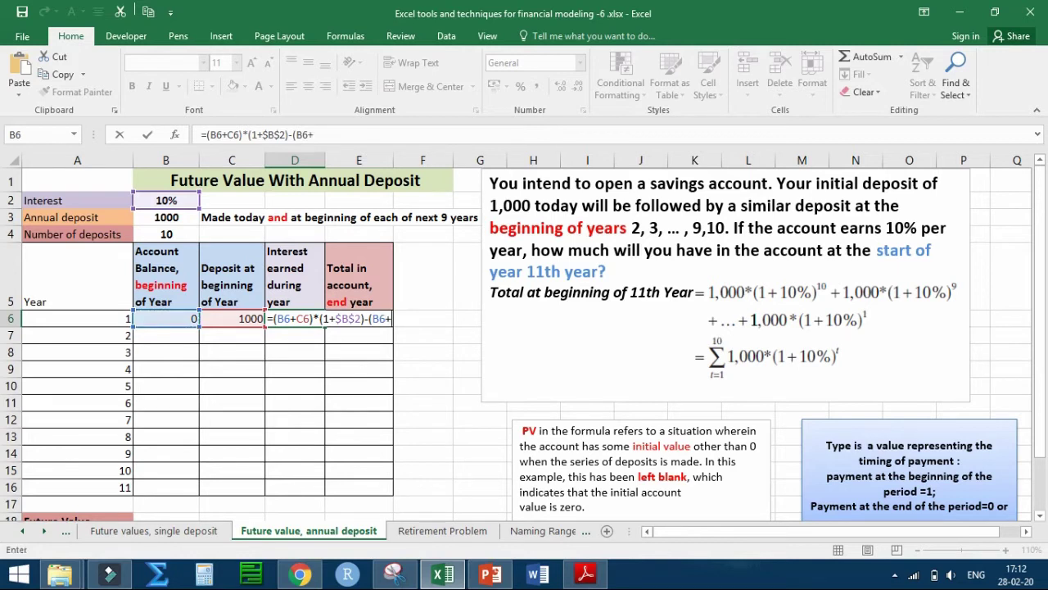
pyautogui.click(231, 319)
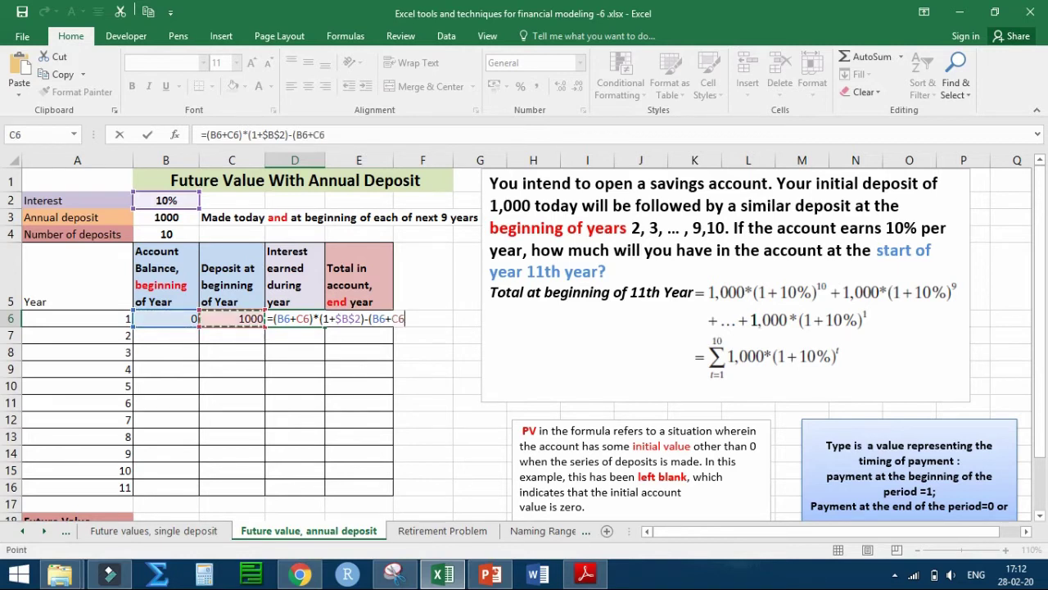
pyautogui.write(')')
pyautogui.press('Return')
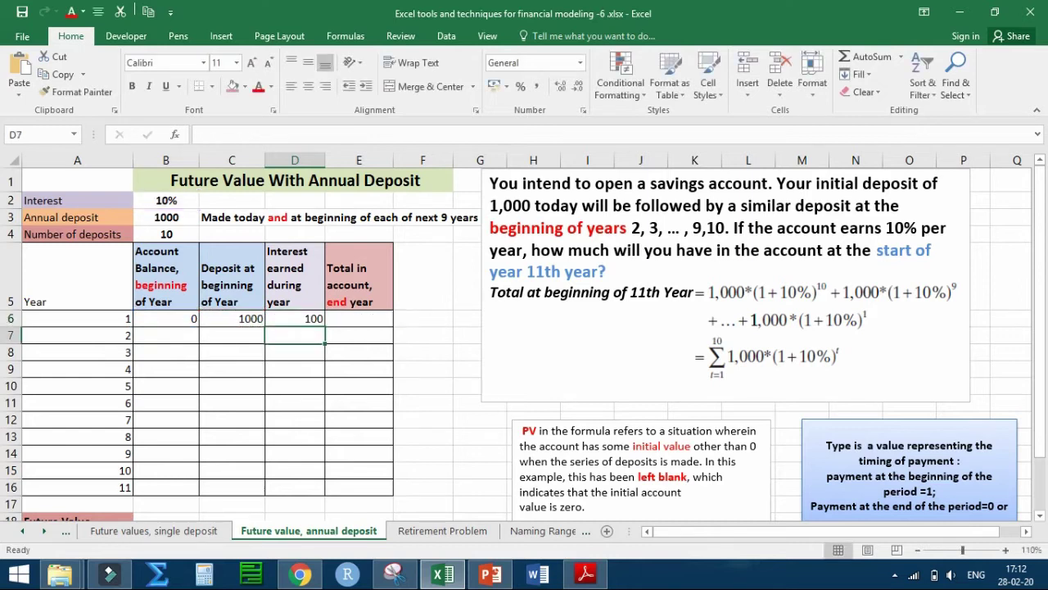
pyautogui.click(294, 318)
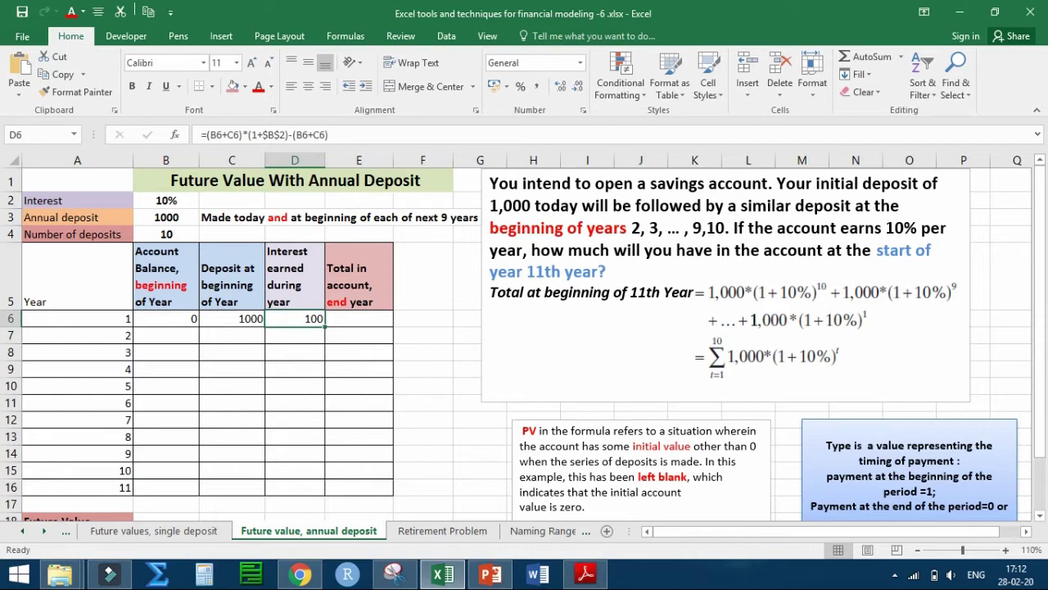
# Step: Enter =B6+C6+D6 in E6 so year 1's end-of-year total shows 1100
pyautogui.click(358, 318)
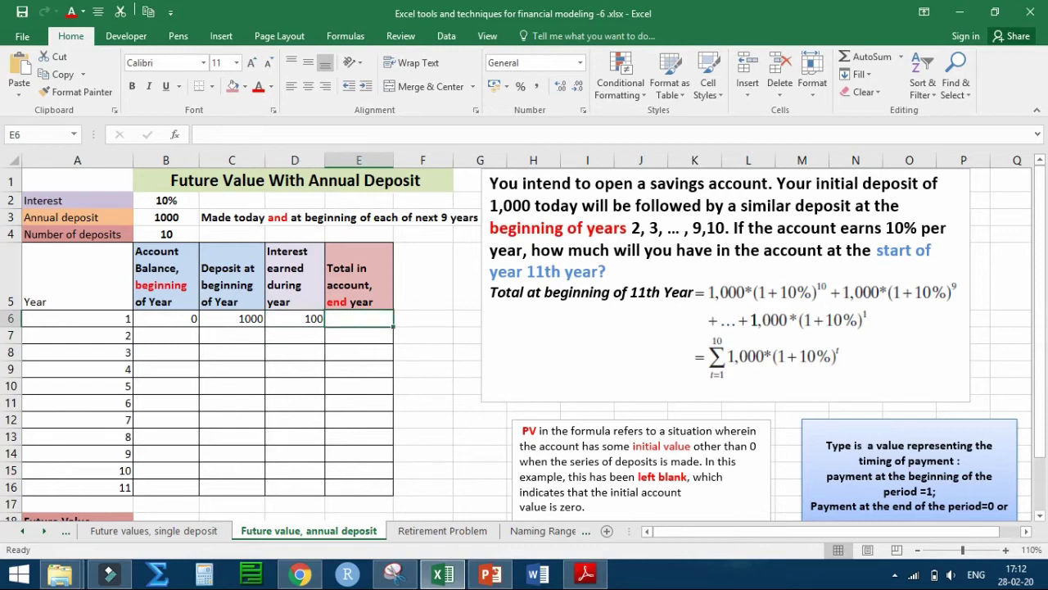
pyautogui.write('=')
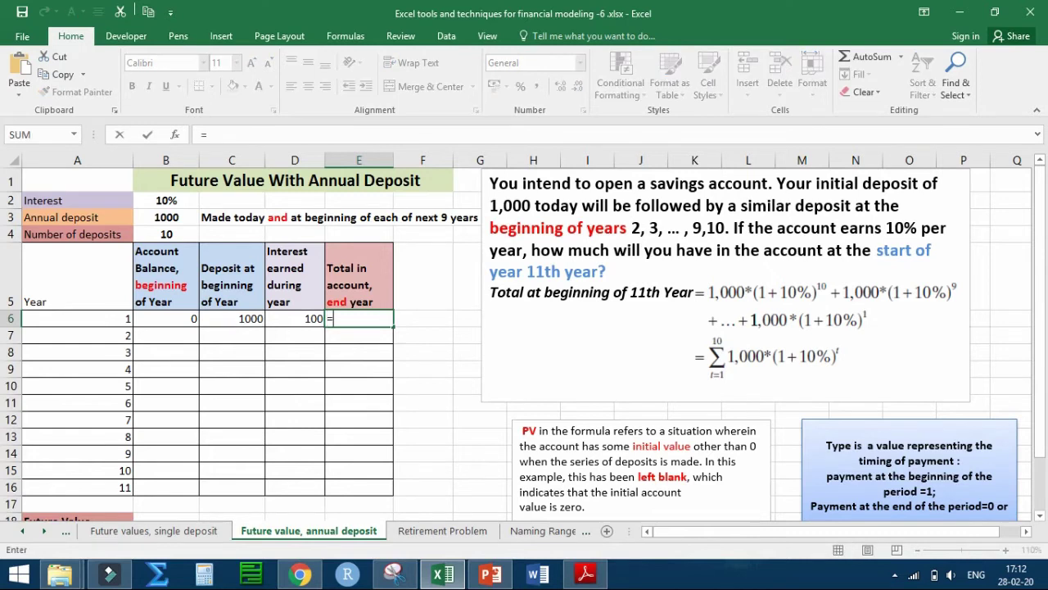
pyautogui.click(165, 318)
pyautogui.write('+')
pyautogui.click(232, 318)
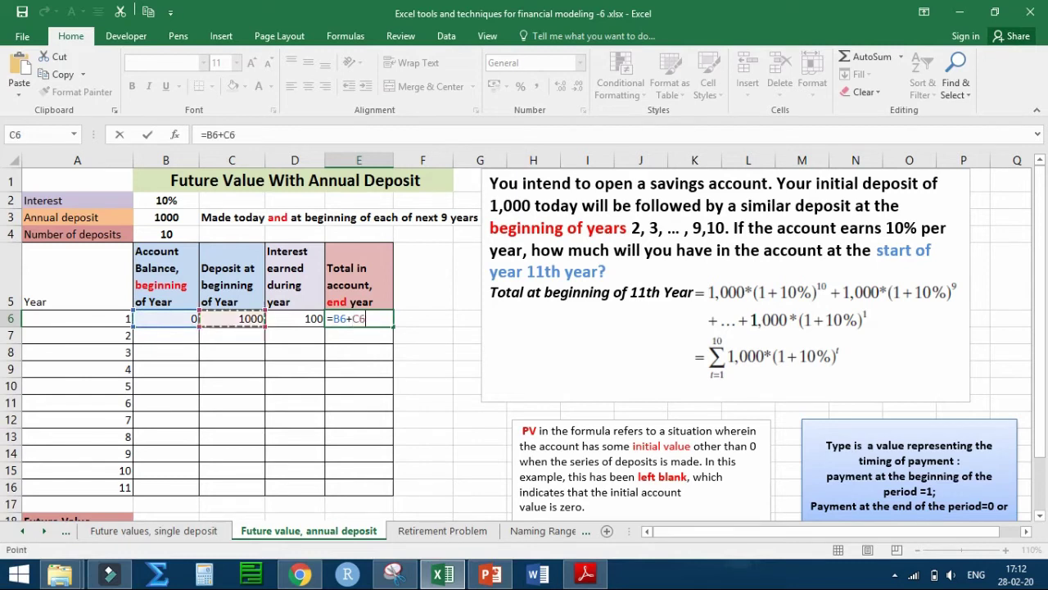
pyautogui.write('+')
pyautogui.click(295, 319)
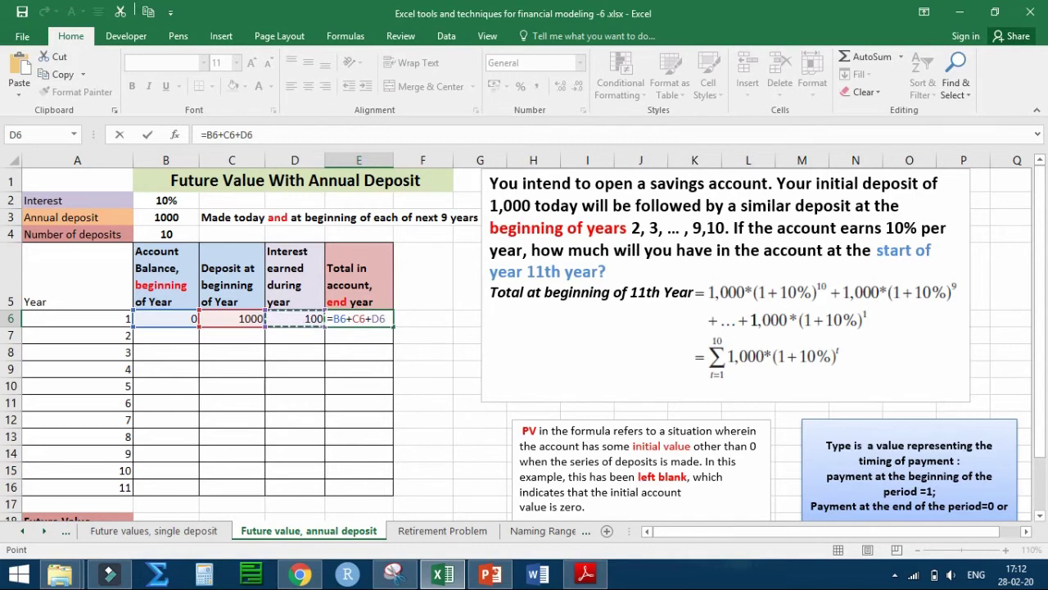
pyautogui.press('Return')
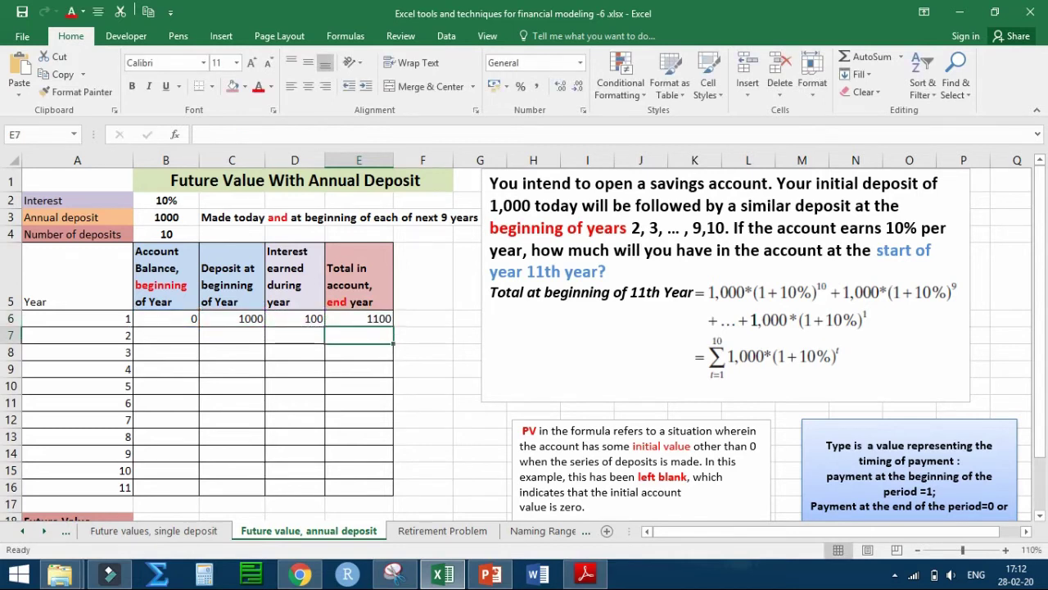
pyautogui.click(359, 319)
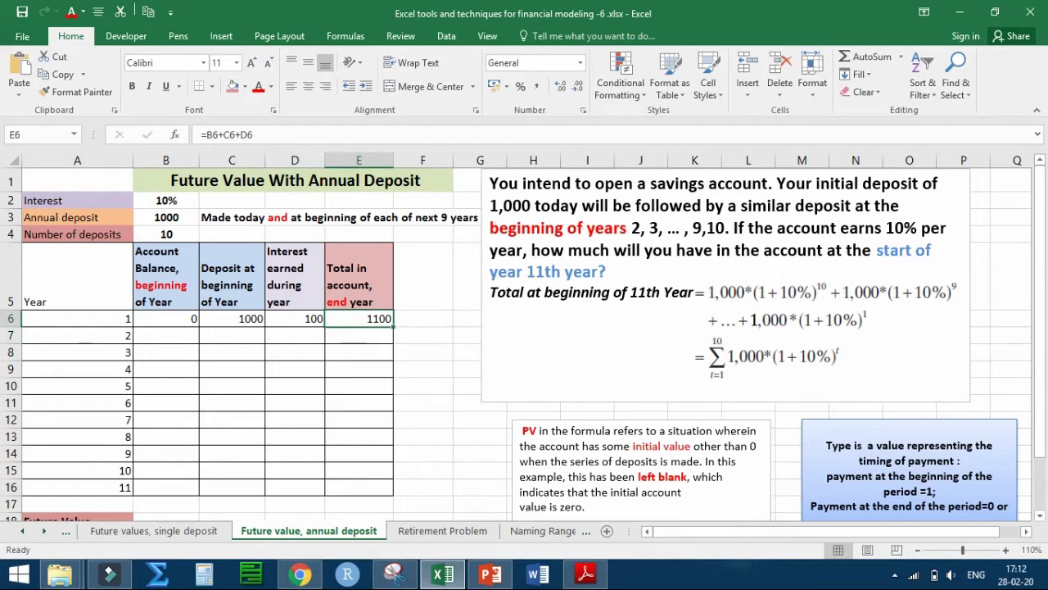
# Step: Link year 2's opening balance B7 to year 1's total with =E6
pyautogui.click(166, 335)
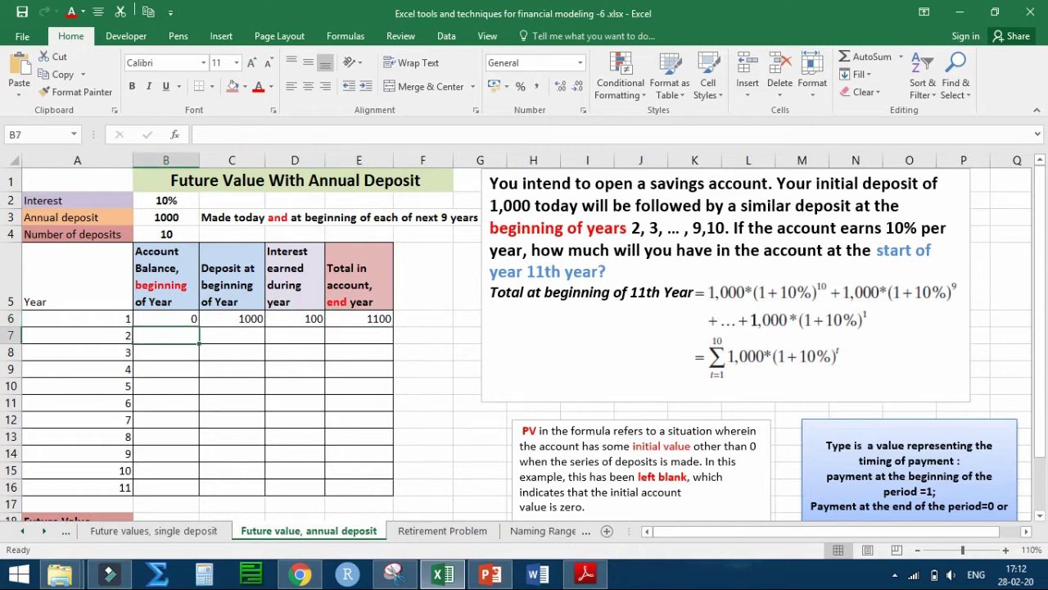
pyautogui.write('=')
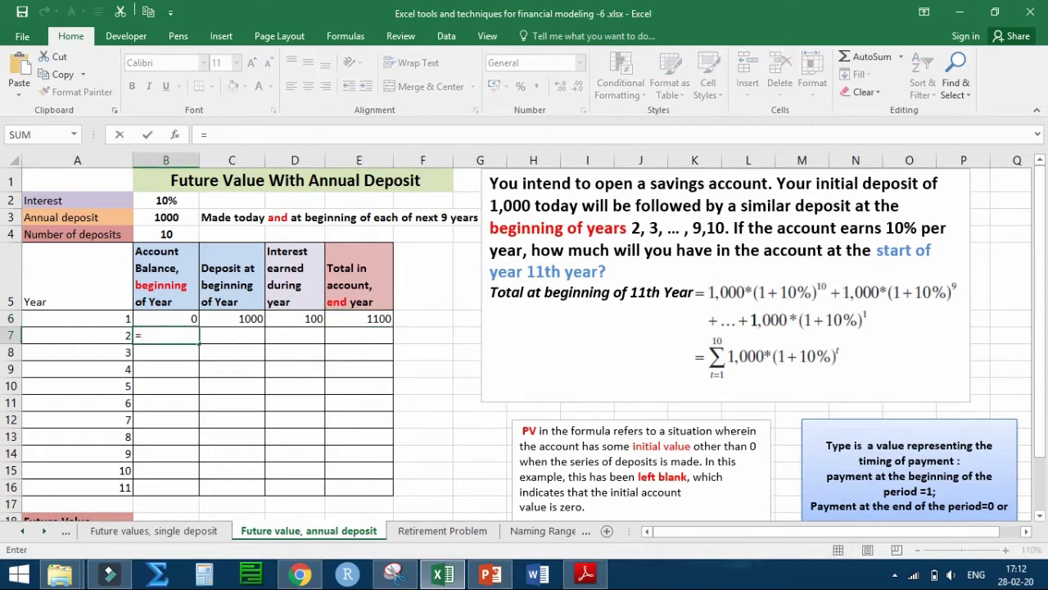
pyautogui.click(359, 319)
pyautogui.press('Return')
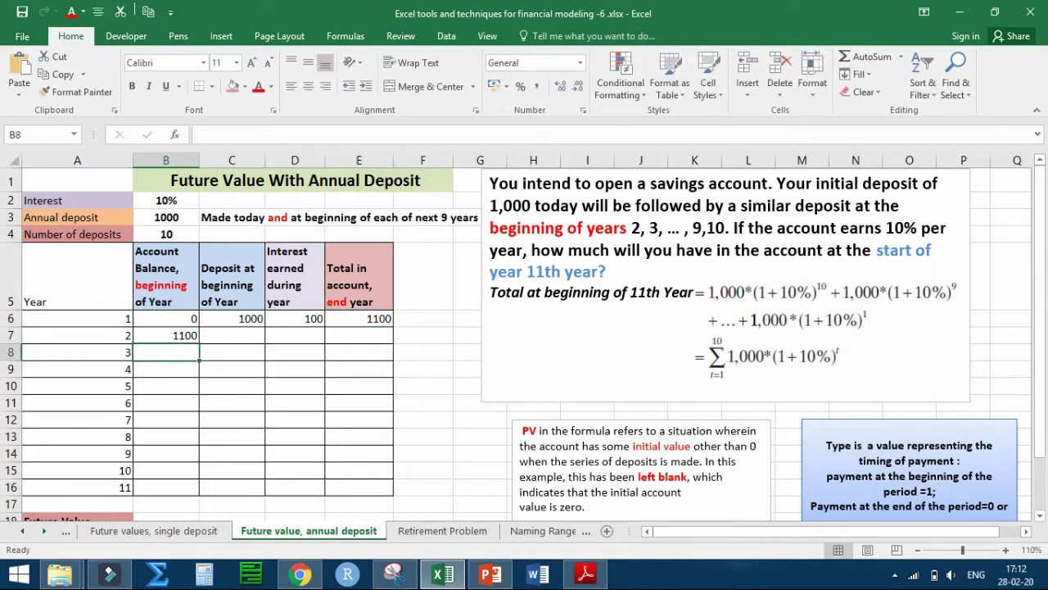
pyautogui.click(166, 335)
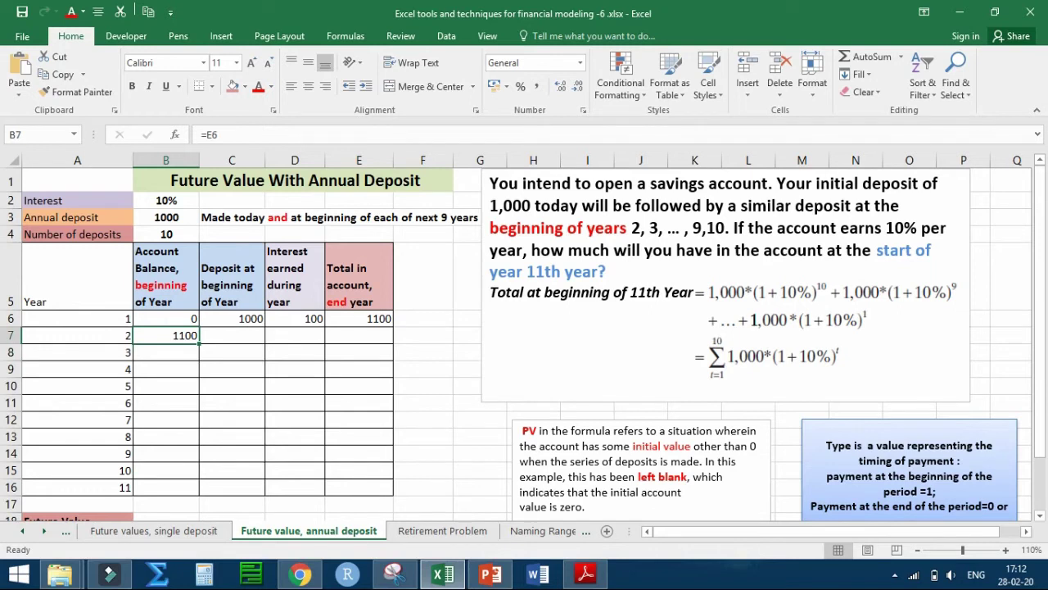
# Step: Copy the 1000 deposit and the interest formula down through year 10 (row 15)
pyautogui.click(231, 335)
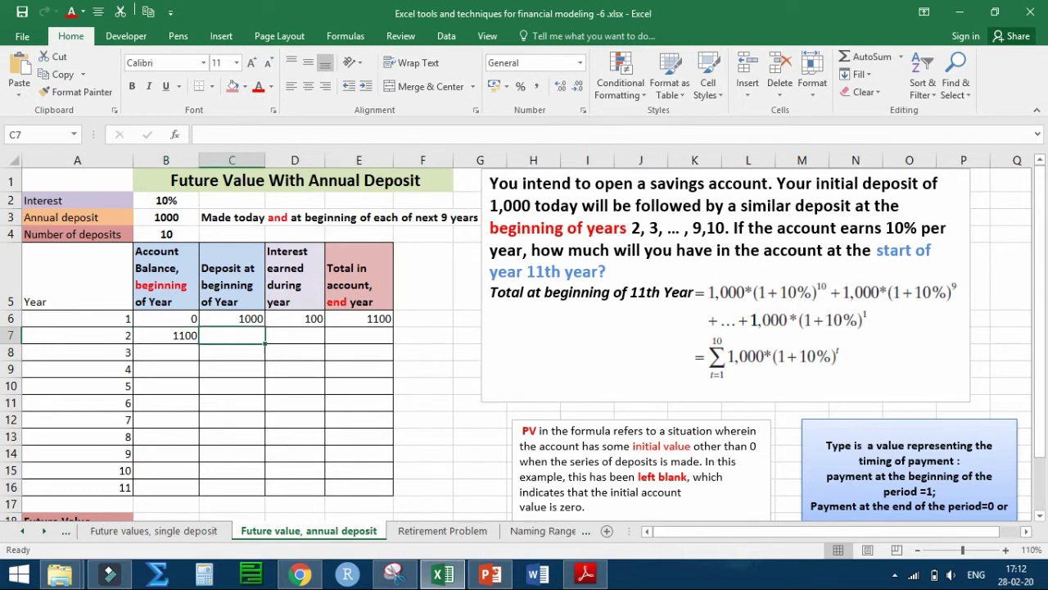
pyautogui.click(232, 319)
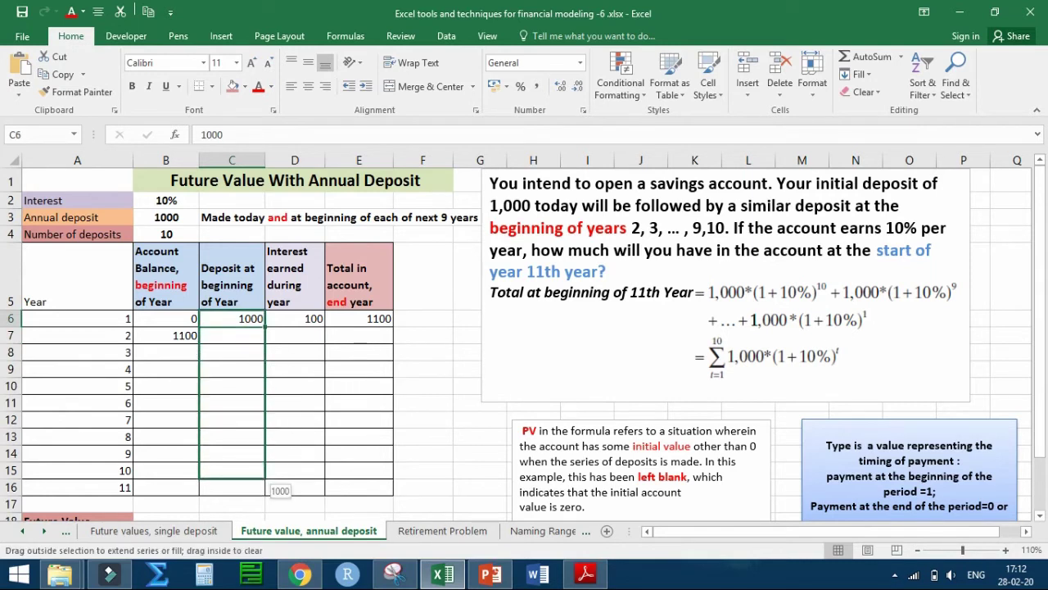
pyautogui.moveTo(265, 327); pyautogui.dragTo(265, 475)
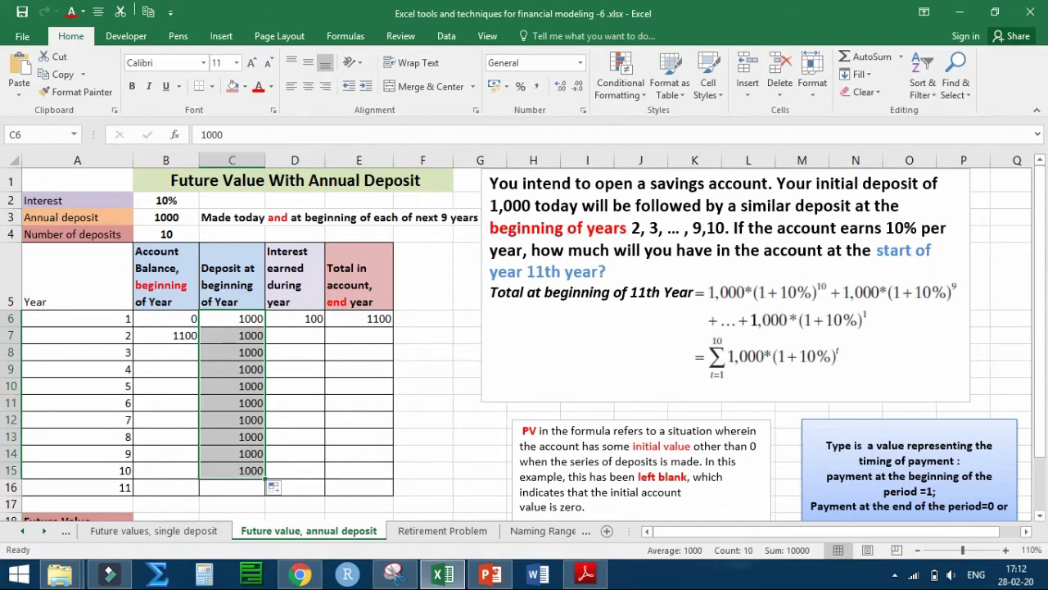
pyautogui.click(295, 335)
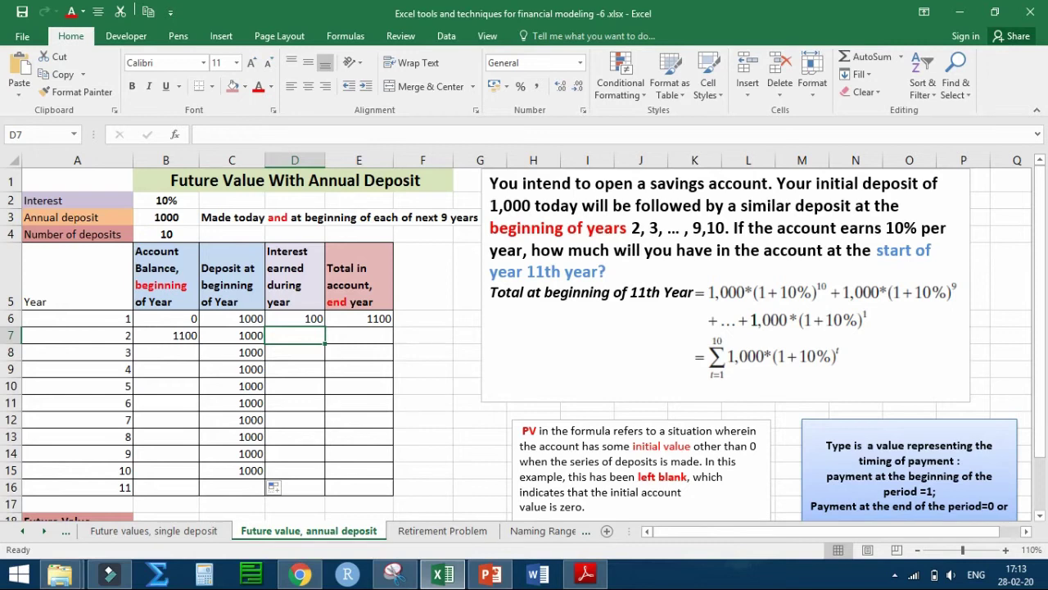
pyautogui.click(295, 318)
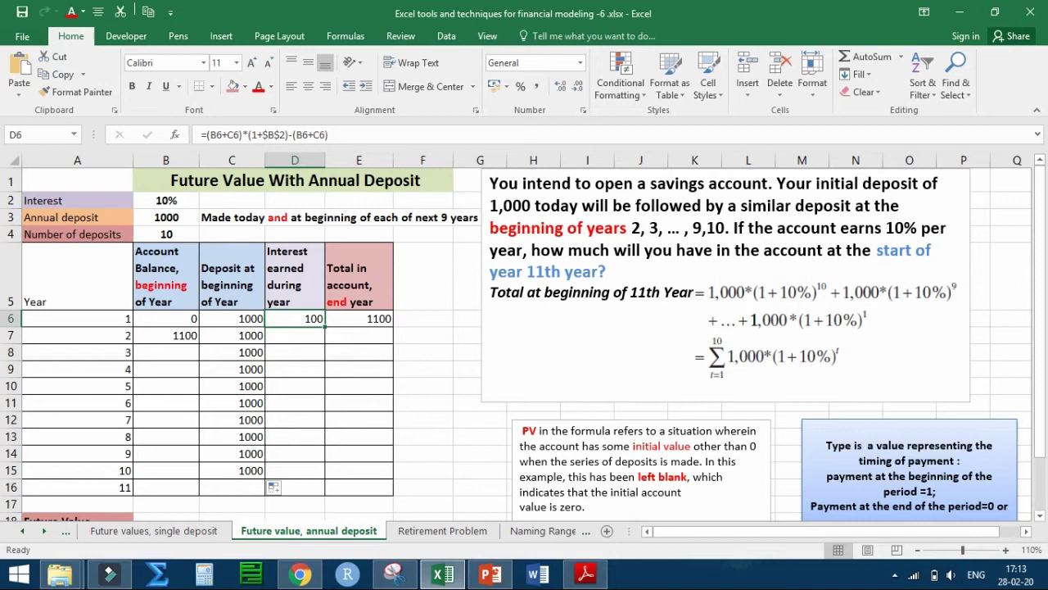
pyautogui.moveTo(325, 327); pyautogui.dragTo(325, 478)
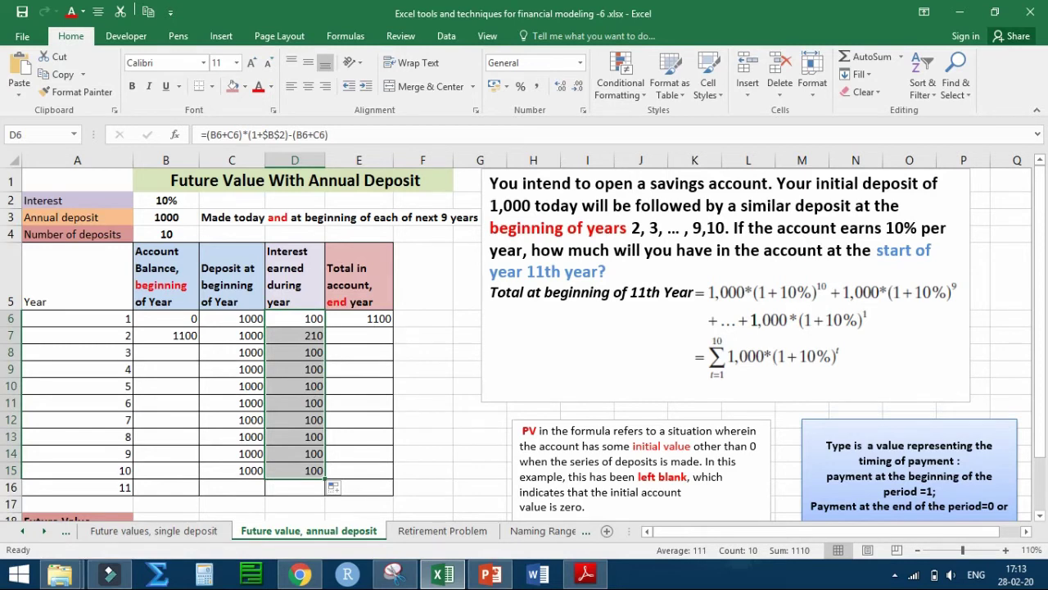
# Step: Fill end-of-year totals to row 15 and opening balances down to B16, reaching 17531.1671
pyautogui.click(359, 318)
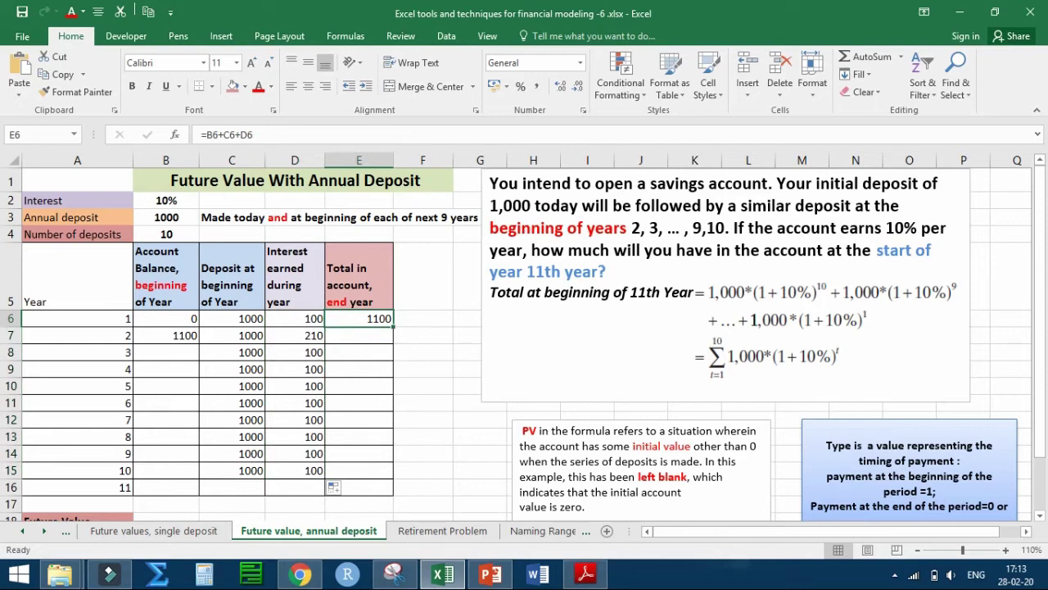
pyautogui.moveTo(393, 326); pyautogui.dragTo(393, 460)
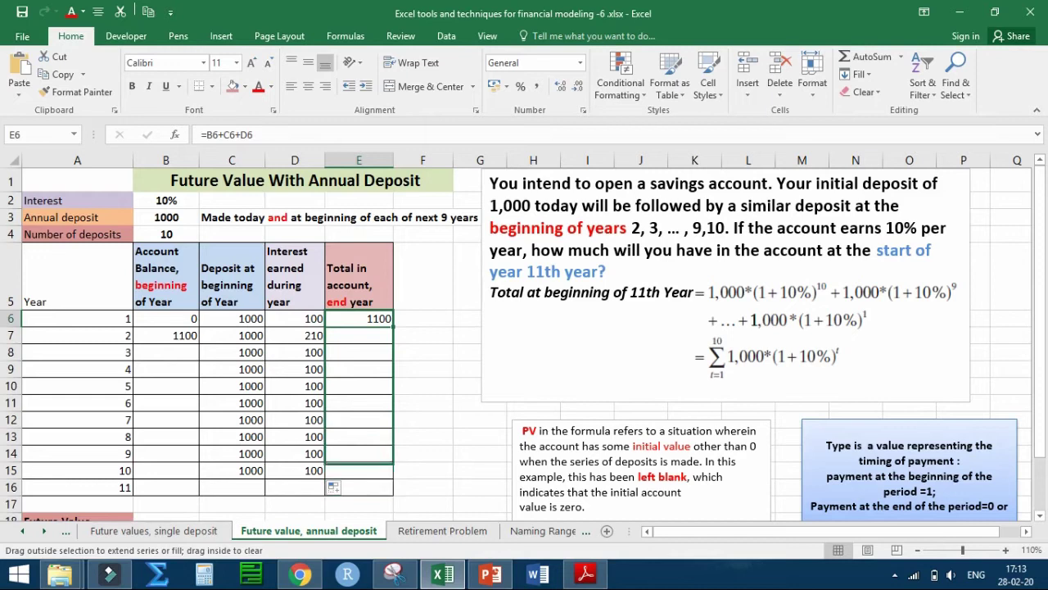
pyautogui.moveTo(393, 462); pyautogui.dragTo(393, 479)
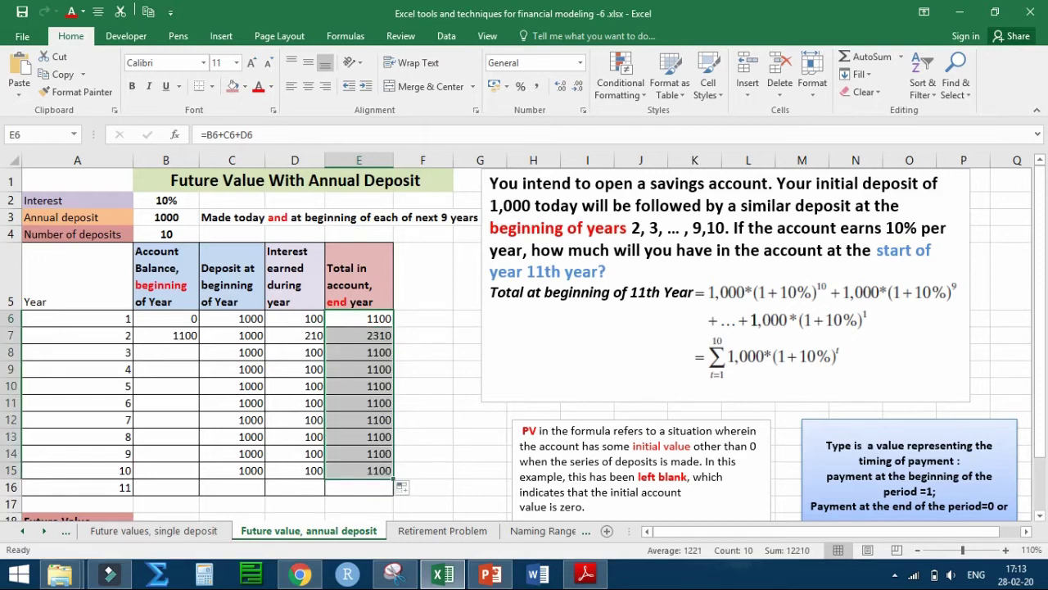
pyautogui.click(166, 335)
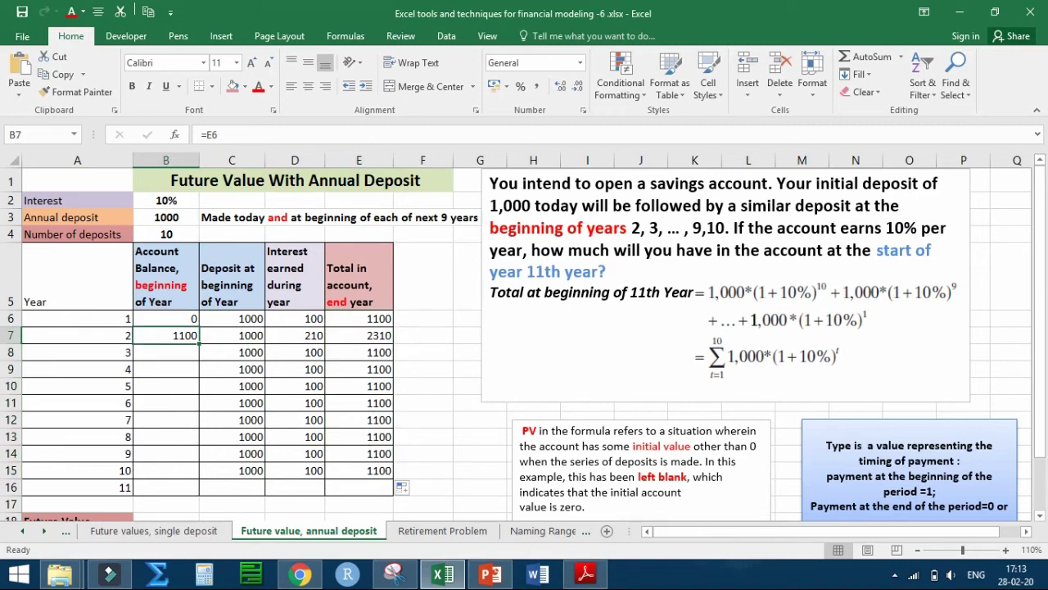
pyautogui.moveTo(199, 344); pyautogui.dragTo(200, 495)
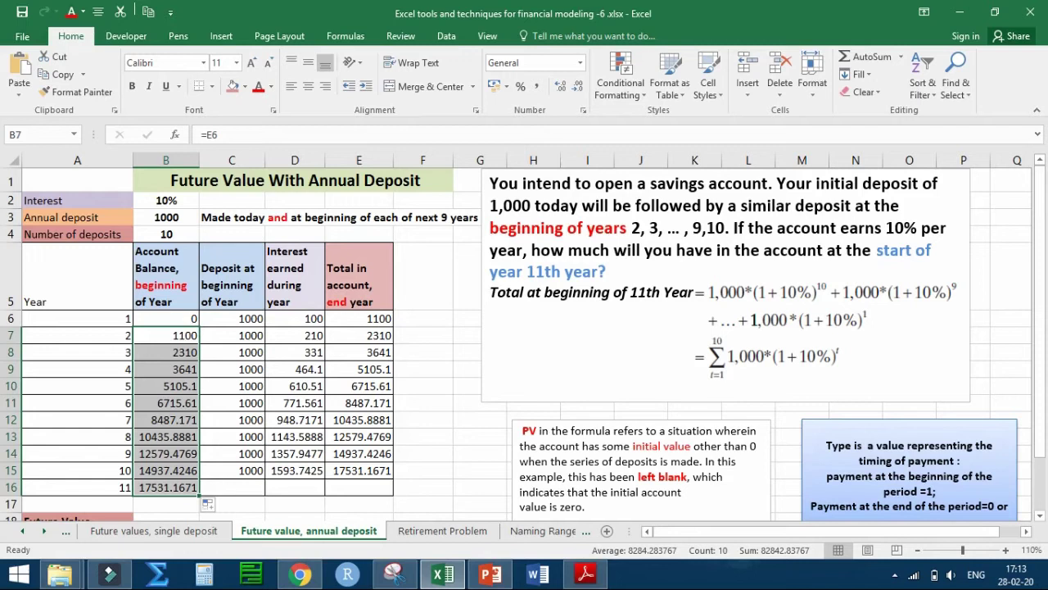
pyautogui.click(261, 341)
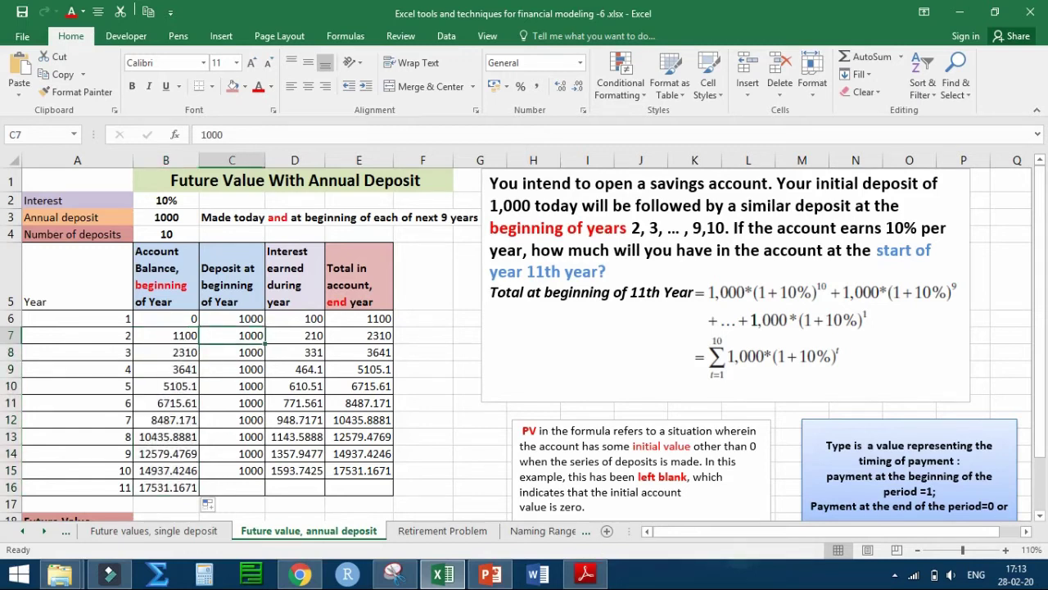
pyautogui.click(295, 335)
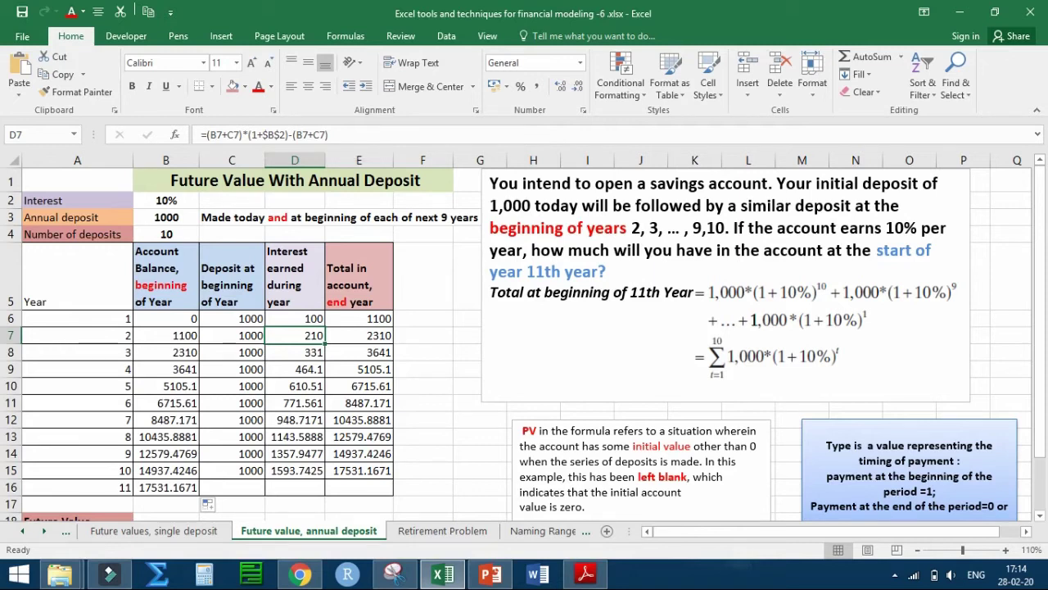
pyautogui.click(359, 335)
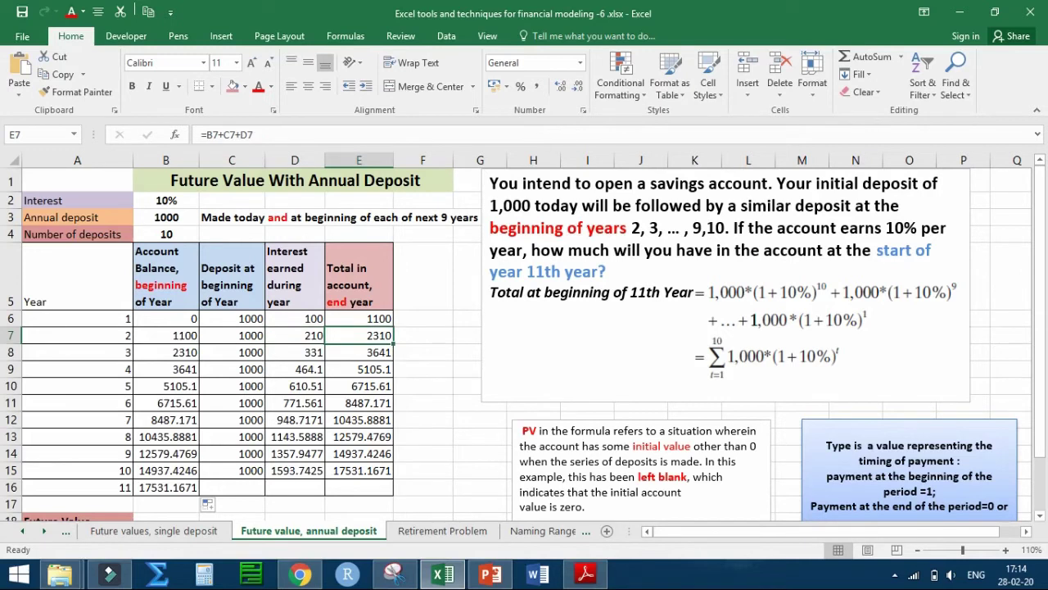
pyautogui.click(165, 352)
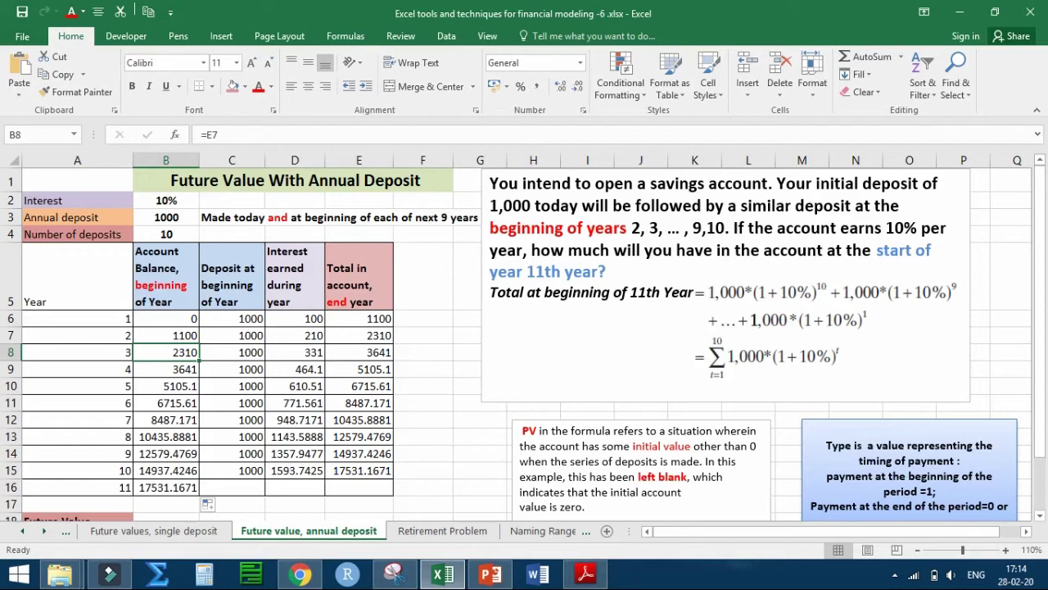
# Step: Start an =FV formula in B18, retyping the function name after a false start
pyautogui.scroll(-1, 524, 344)
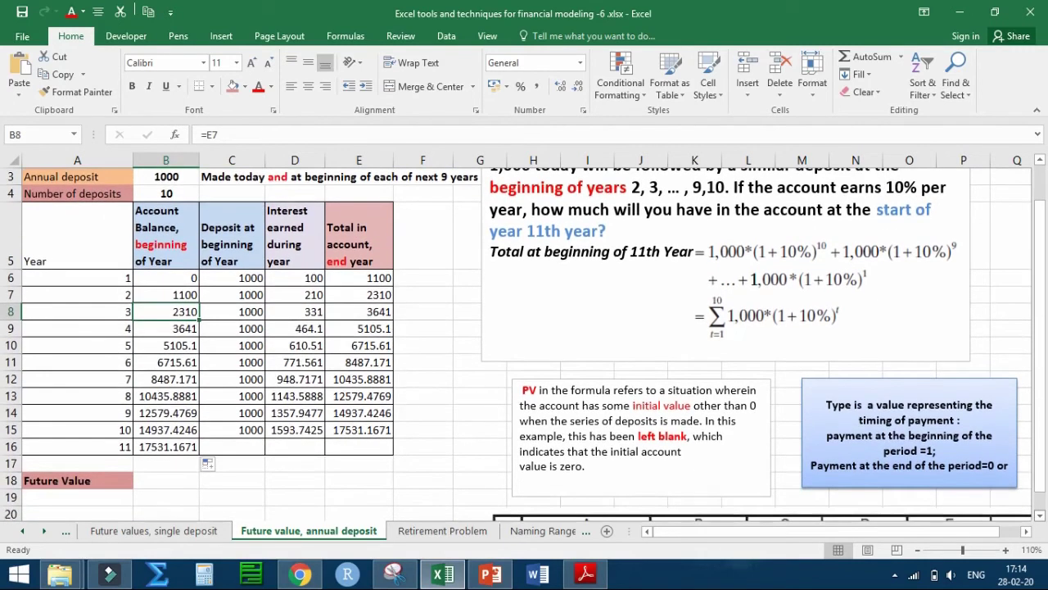
pyautogui.scroll(-1, 524, 343)
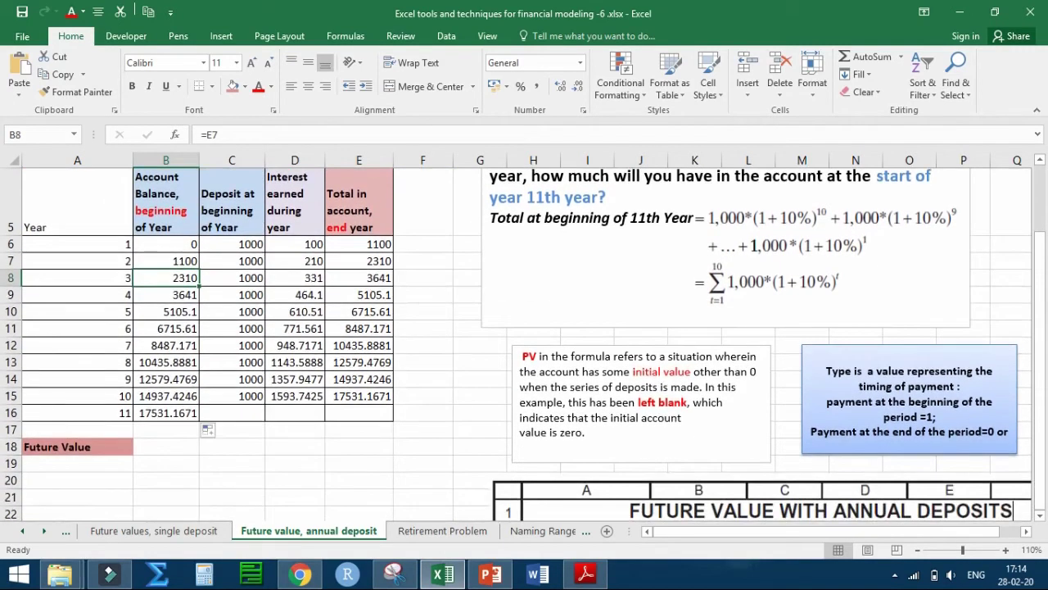
pyautogui.click(165, 447)
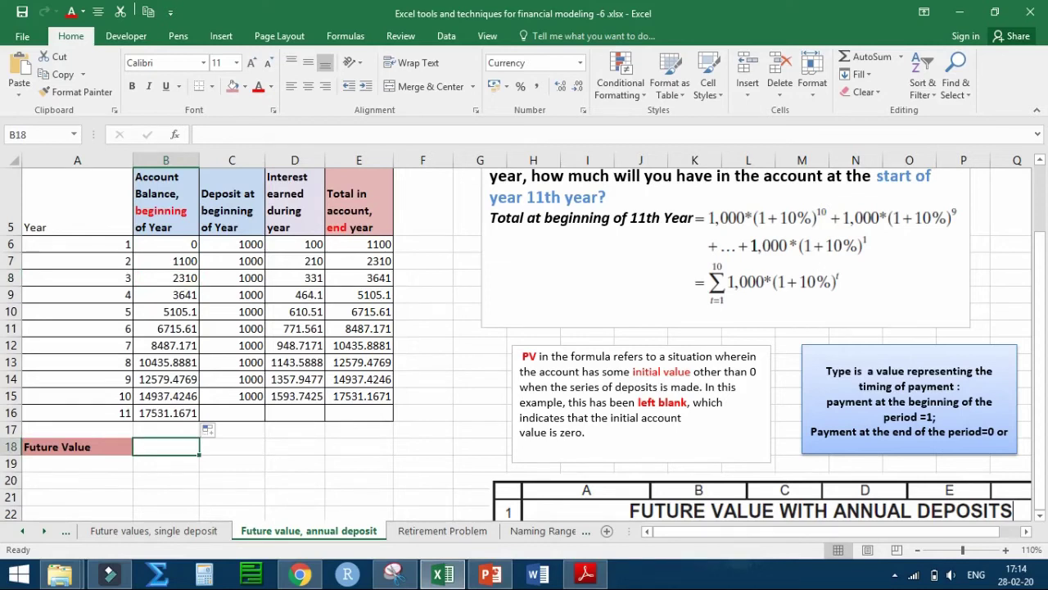
pyautogui.write('=')
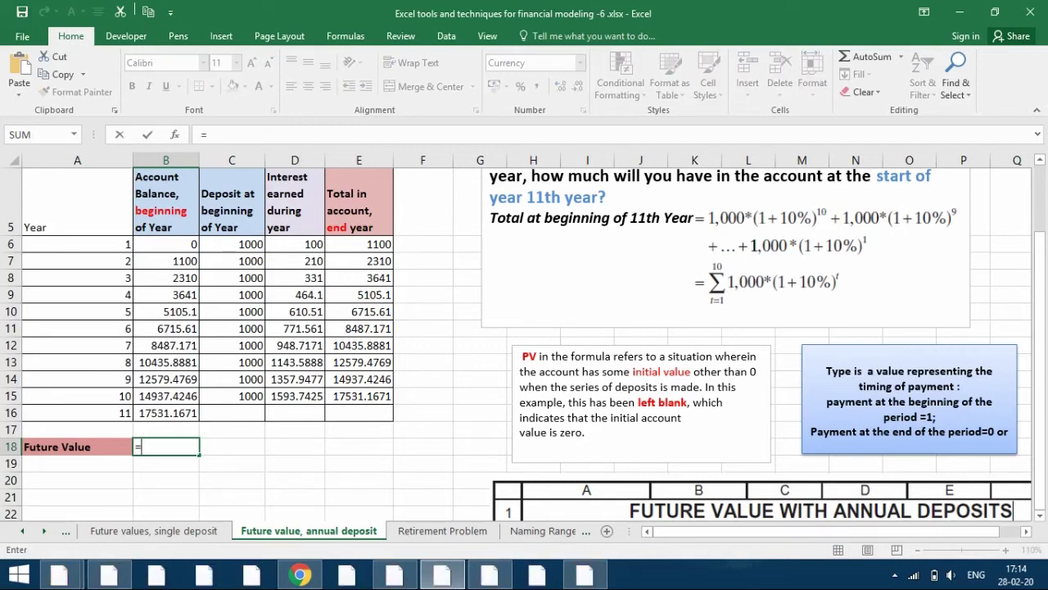
pyautogui.write('fv')
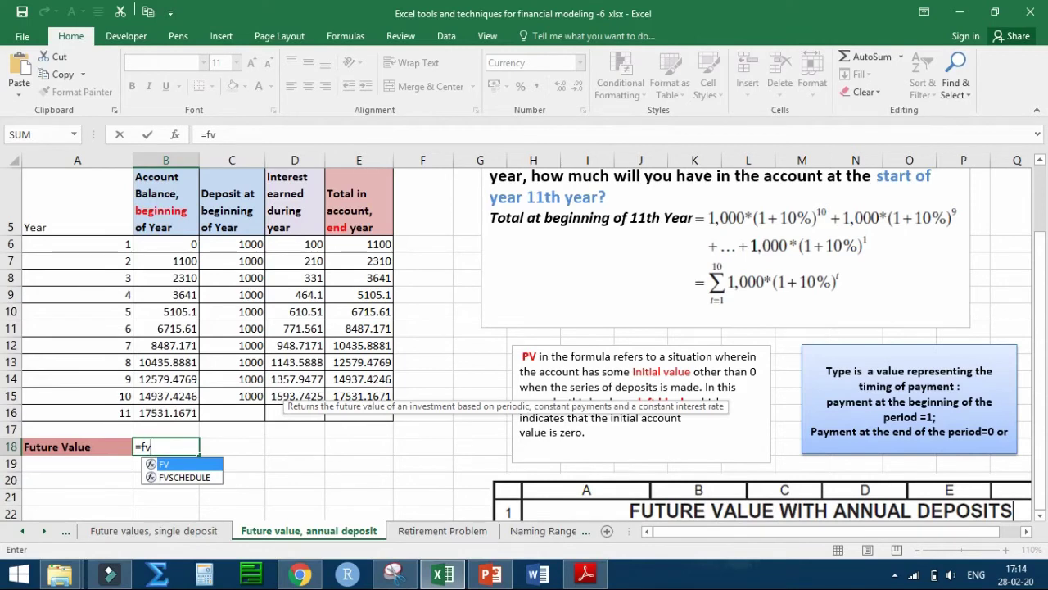
pyautogui.press('Tab')
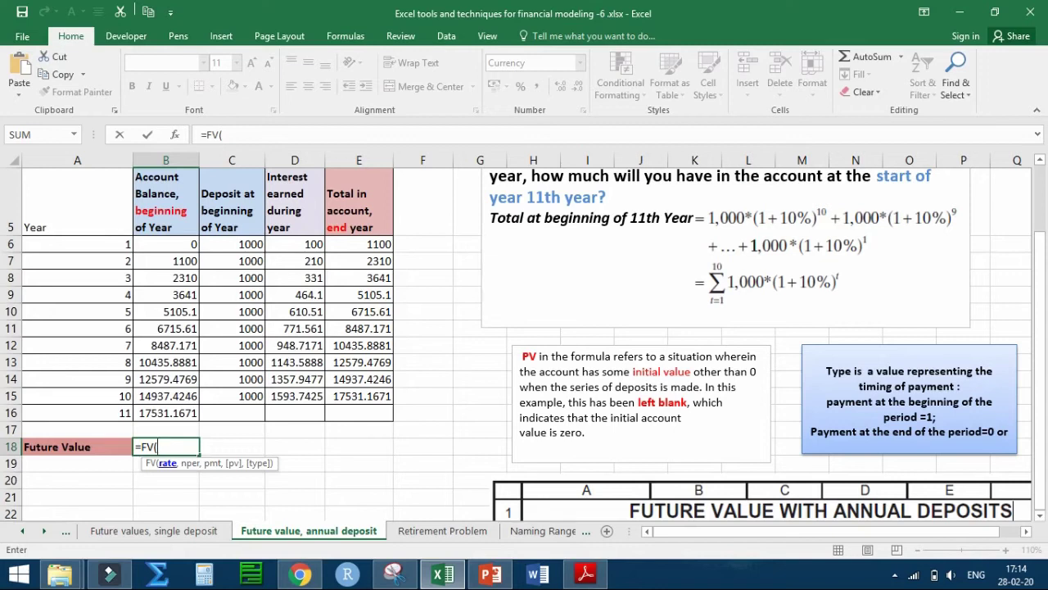
pyautogui.press('F2')
pyautogui.press('BackSpace')
pyautogui.press('BackSpace')
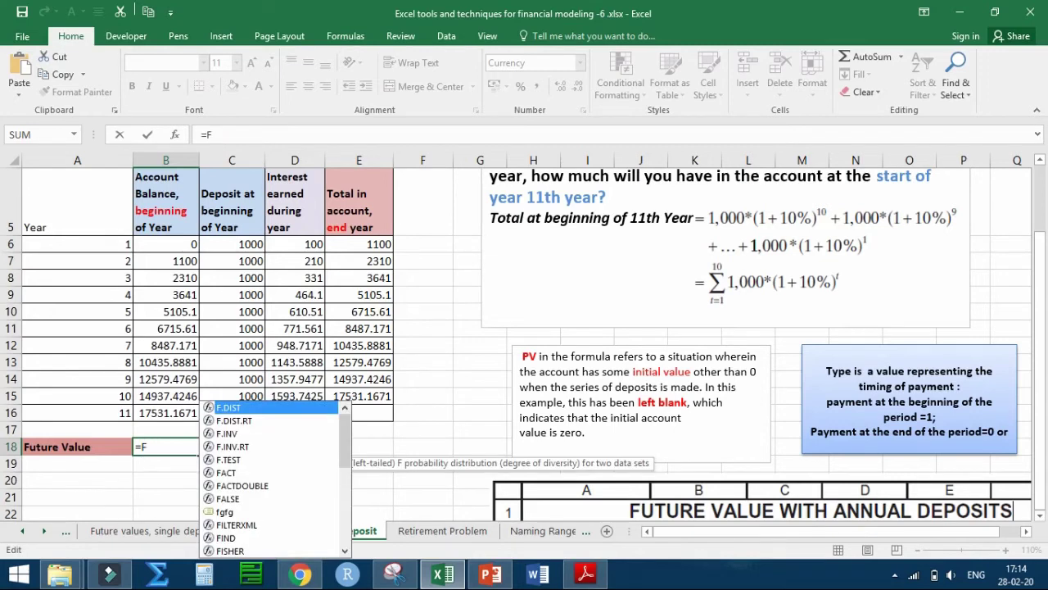
pyautogui.press('BackSpace')
pyautogui.write('F')
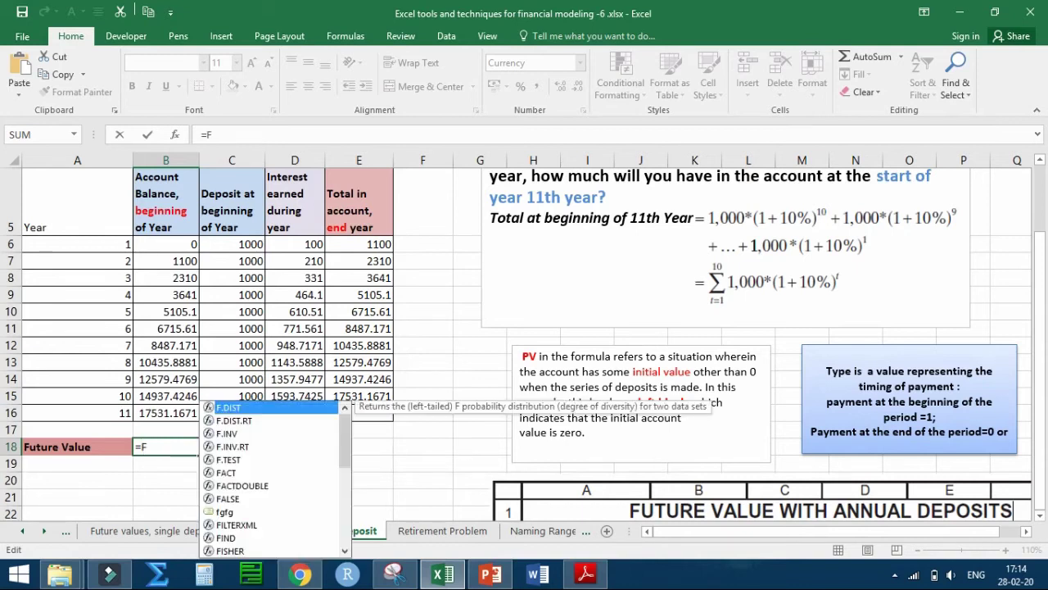
pyautogui.write('v')
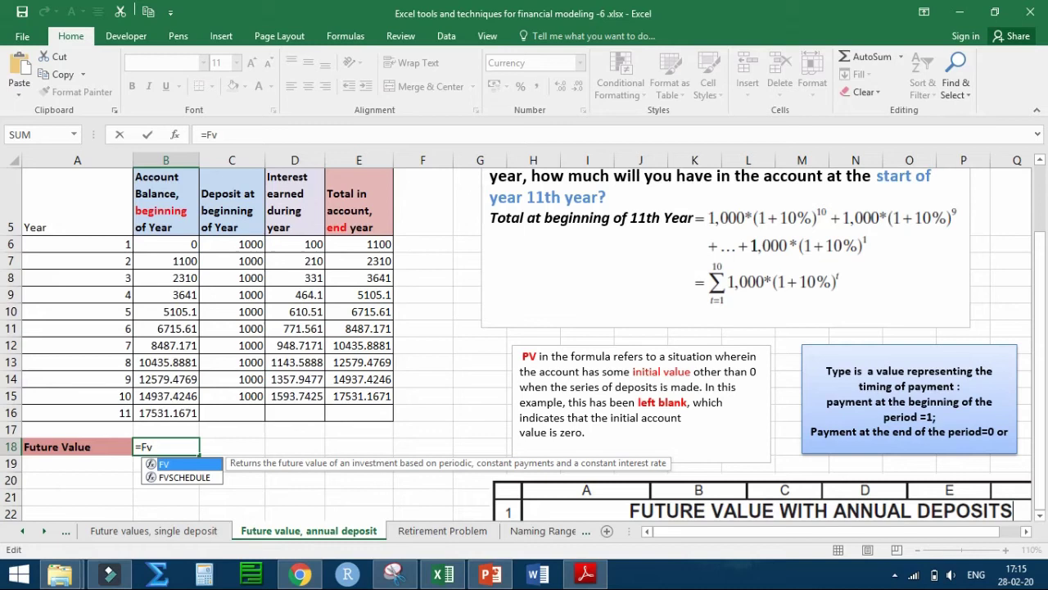
# Step: Enter the FV arguments: B2 as rate, B4 as number of periods, -B3 as payment
pyautogui.press('Tab')
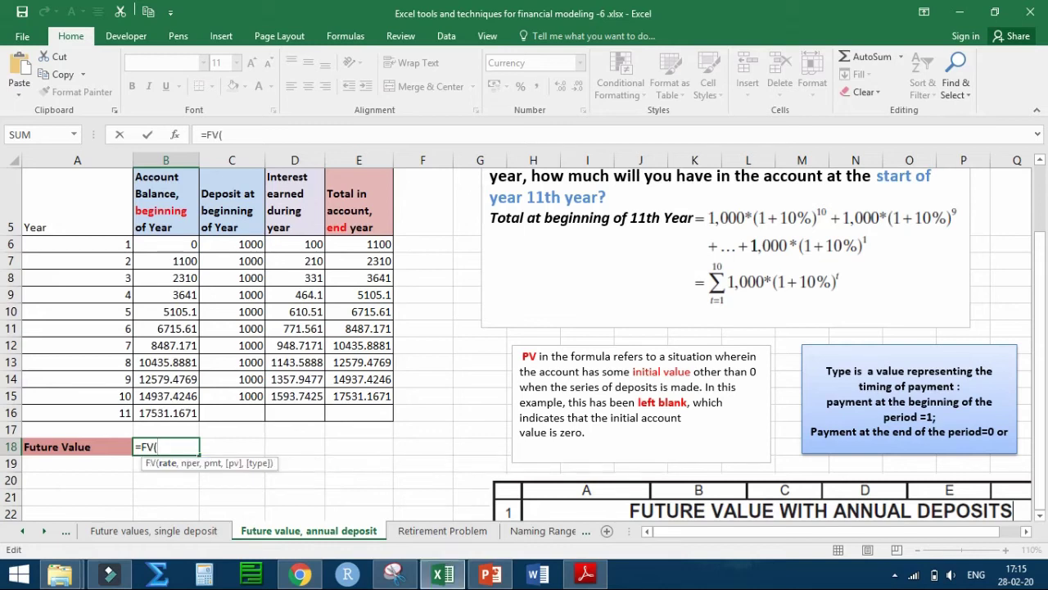
pyautogui.scroll(2, 516, 344)
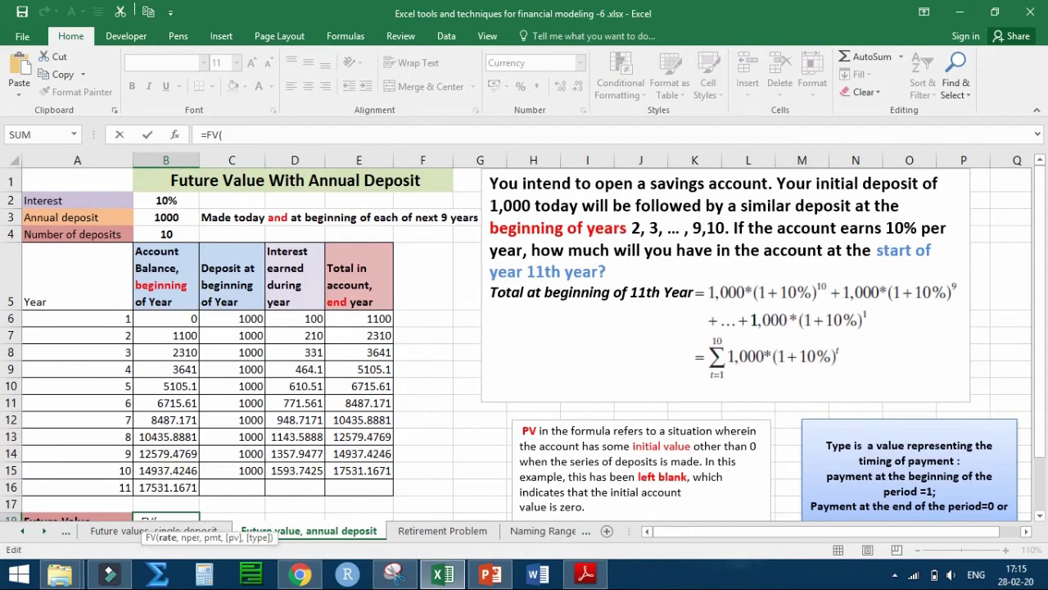
pyautogui.click(166, 200)
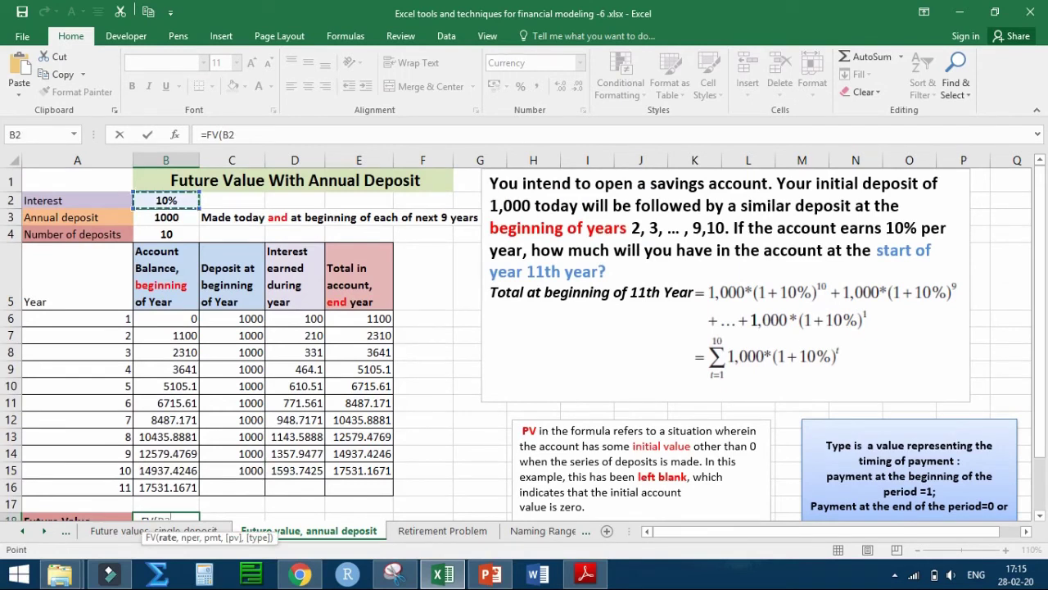
pyautogui.write(',')
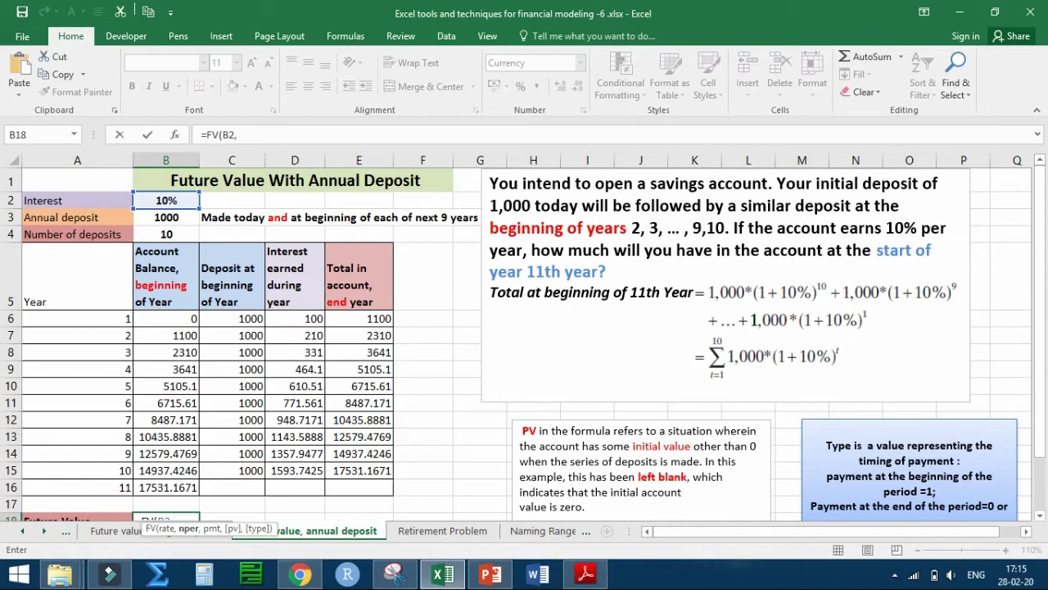
pyautogui.click(166, 235)
pyautogui.write(',')
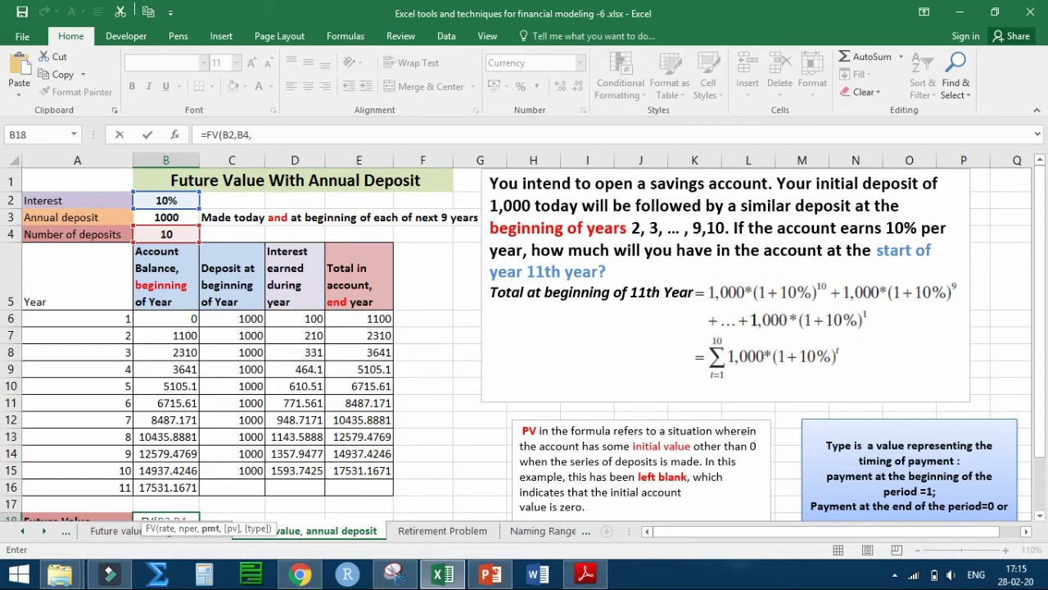
pyautogui.click(253, 134)
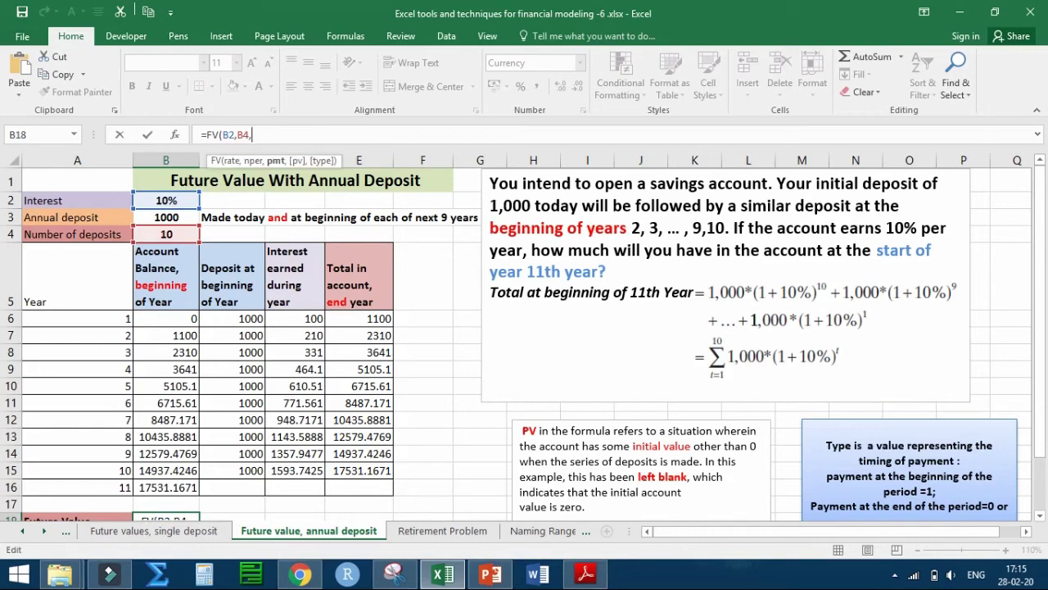
pyautogui.write('-')
pyautogui.click(166, 217)
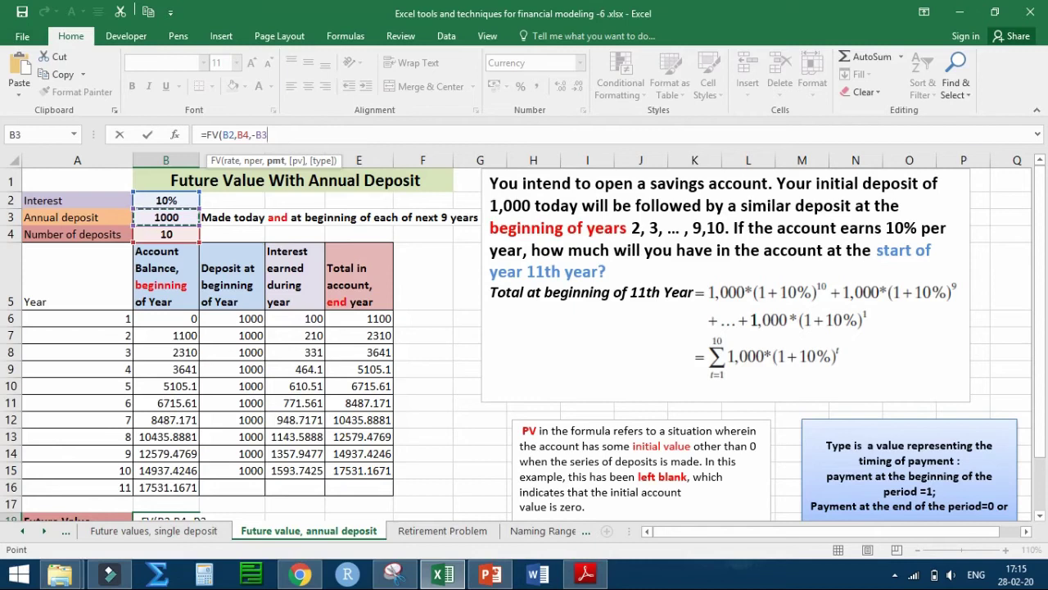
pyautogui.write(',')
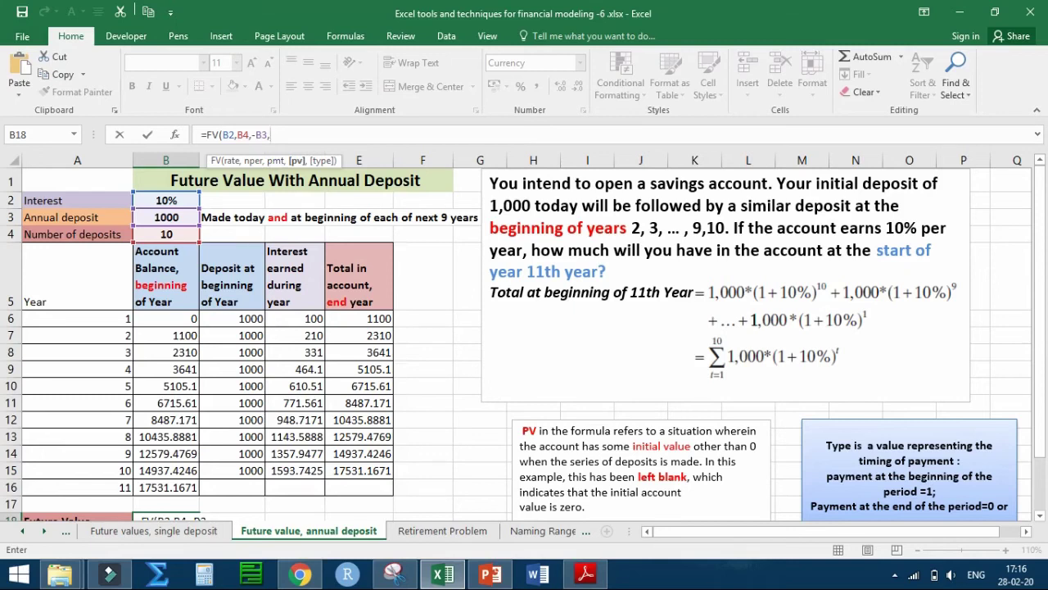
# Step: Leave pv blank and set type 1, committing =FV(B2,B4,-B3,,1) for ₹ 17,531.17
pyautogui.write(',')
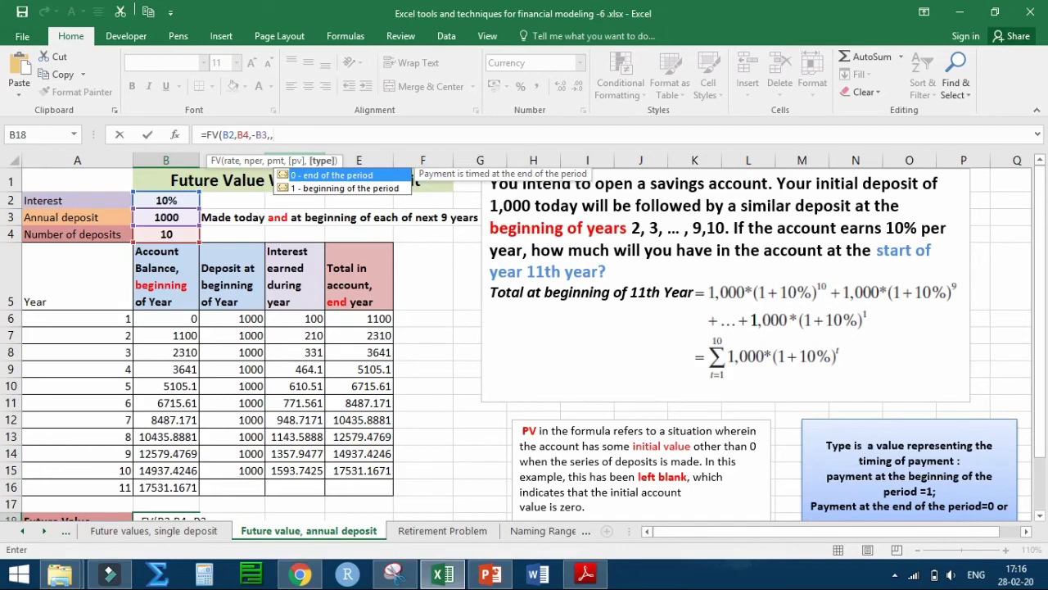
pyautogui.write('1')
pyautogui.write(')')
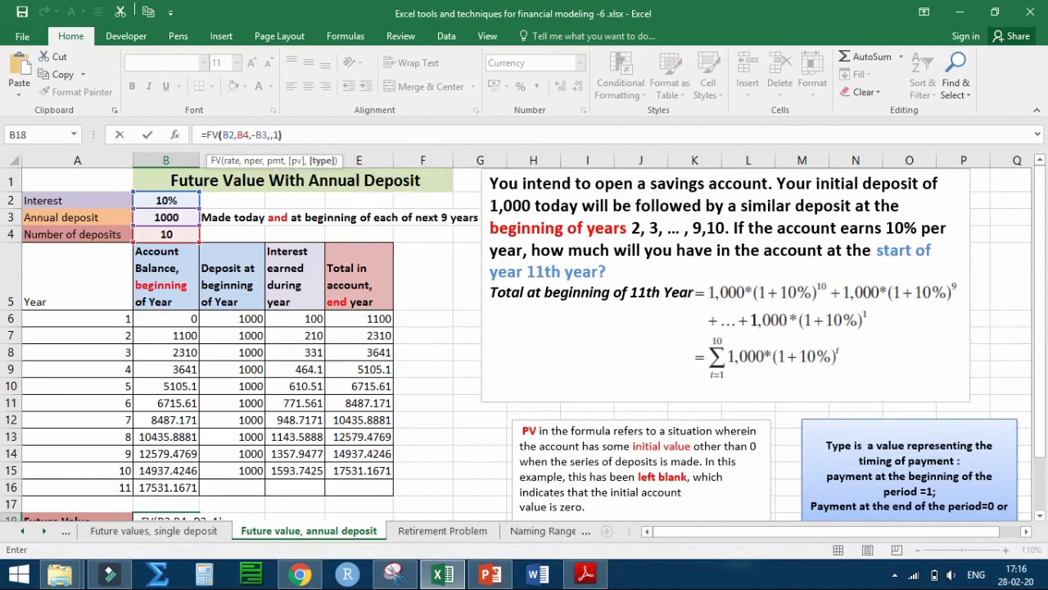
pyautogui.press('Return')
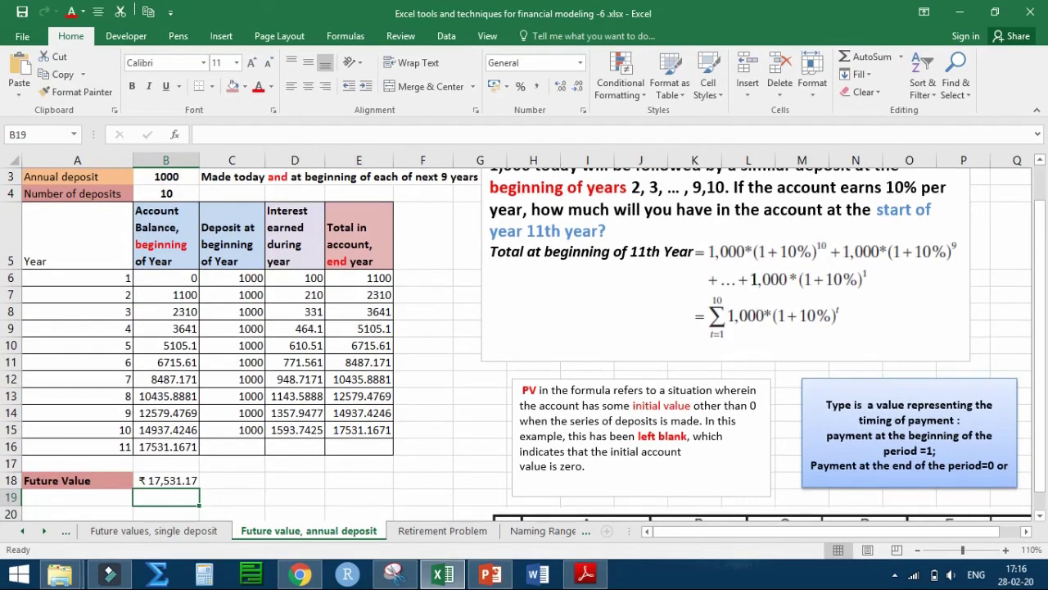
pyautogui.click(166, 480)
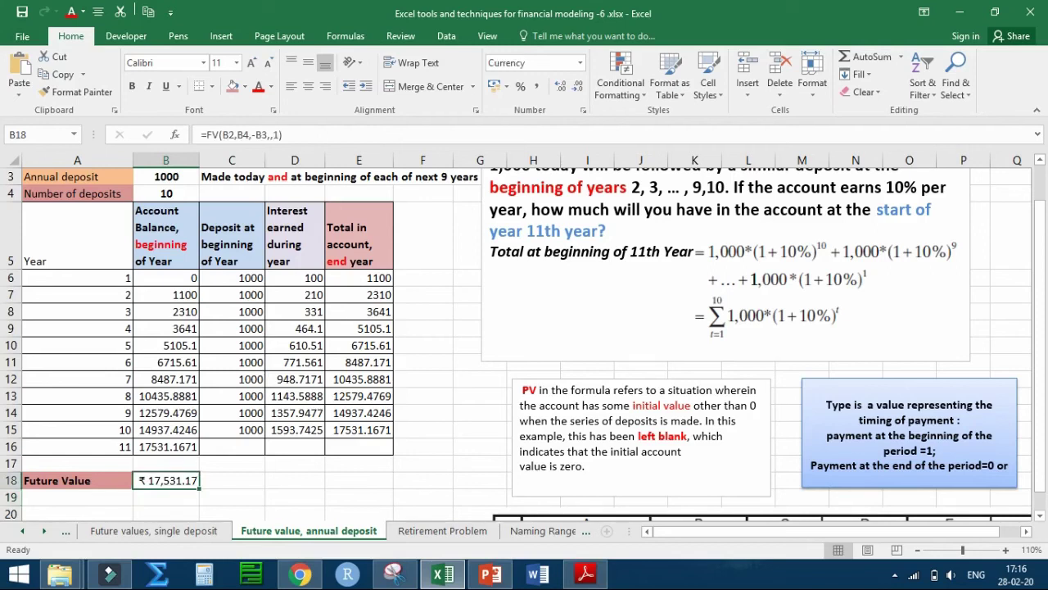
pyautogui.click(165, 446)
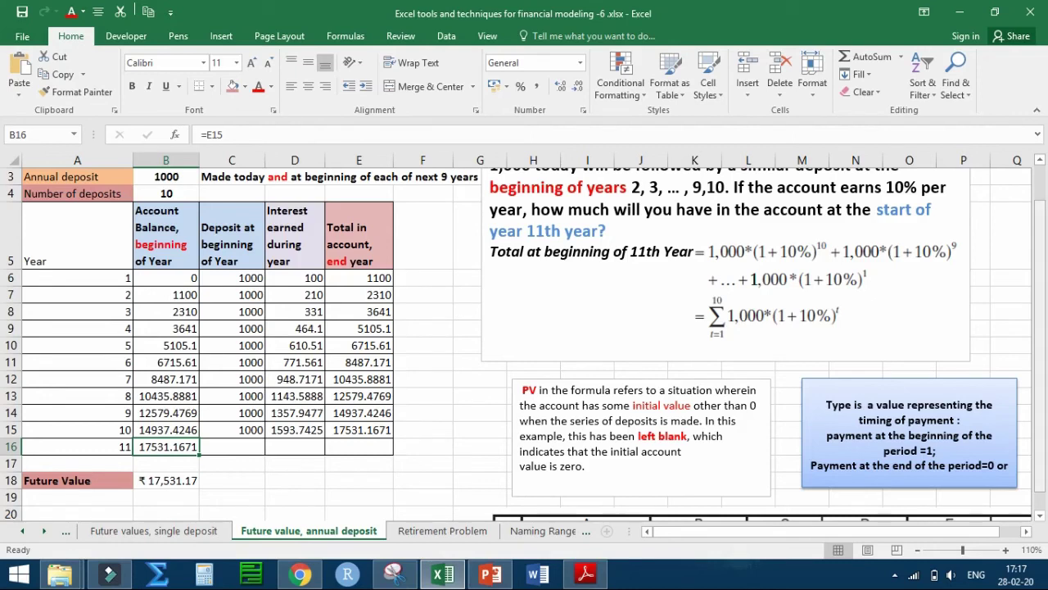
pyautogui.moveTo(1040, 343); pyautogui.dragTo(1040, 304)
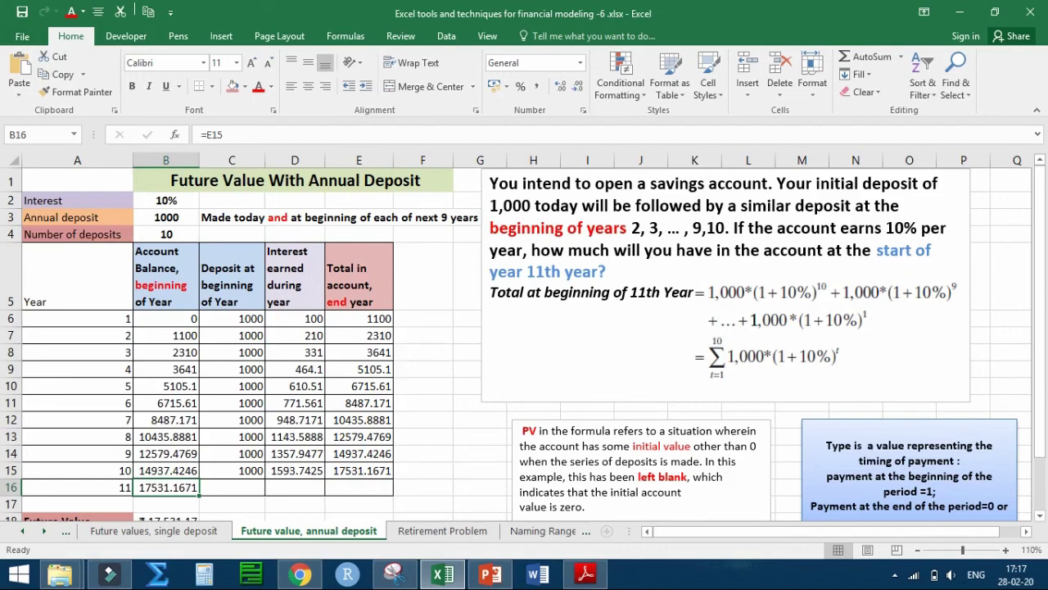
pyautogui.press('Up')
pyautogui.press('Up')
pyautogui.press('Up')
pyautogui.press('Up')
pyautogui.press('Up')
pyautogui.press('Up')
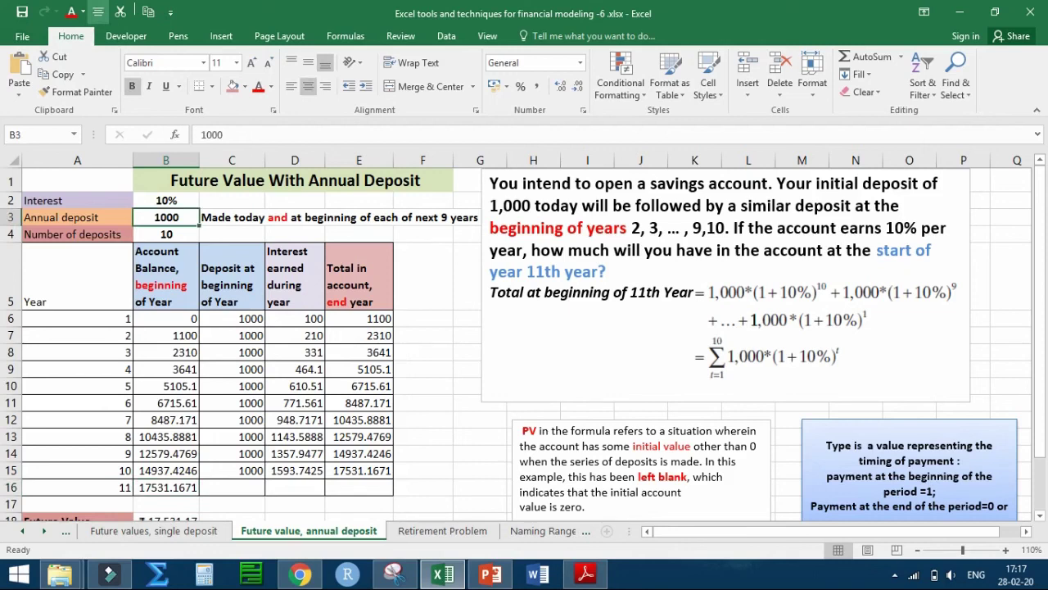